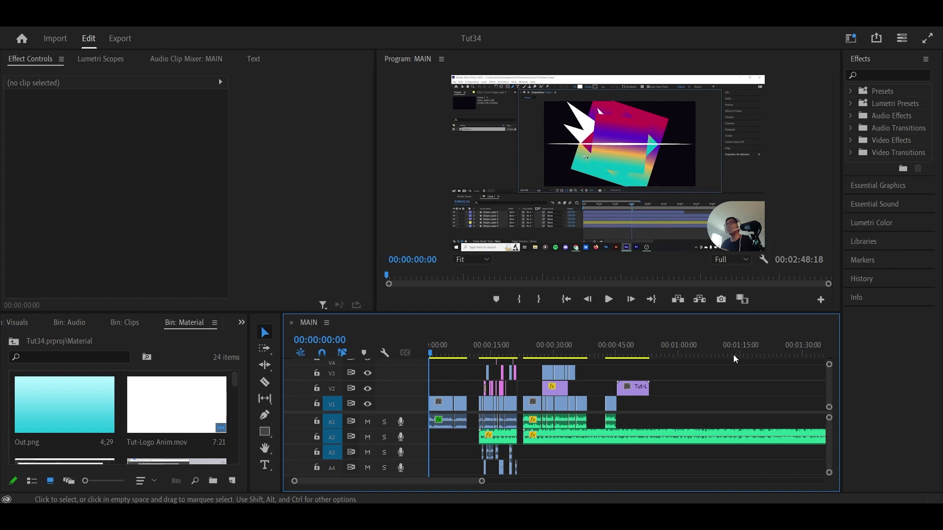
Zoom to 100% and inspect the path of Shape Layer 5's white spiky shape
left_click_drag(485, 489, 428, 486)
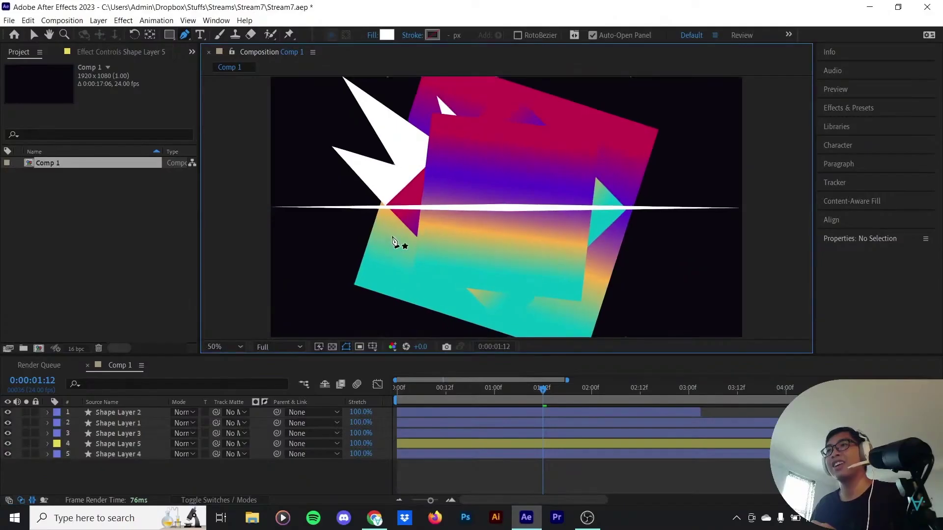
key("slash")
left_click_drag(320, 218, 471, 229)
left_click(492, 440)
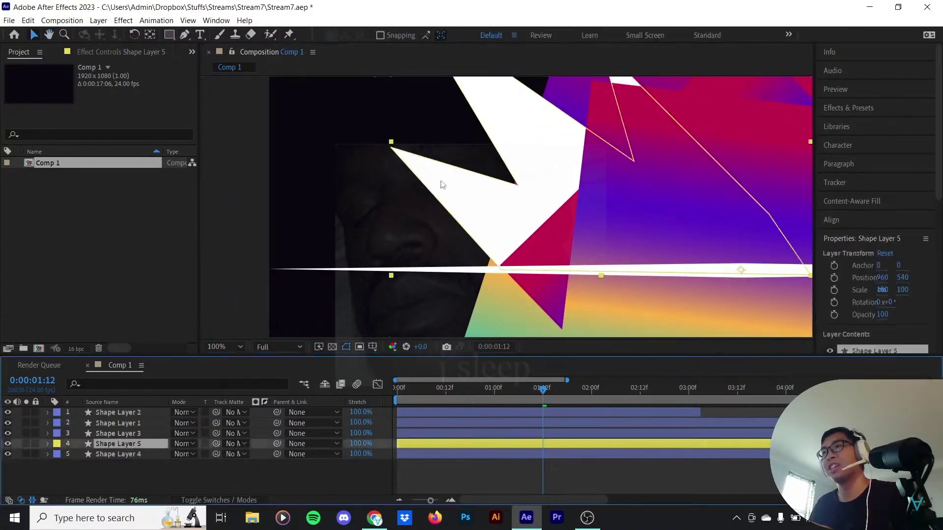
key("g")
key("shift+slash")
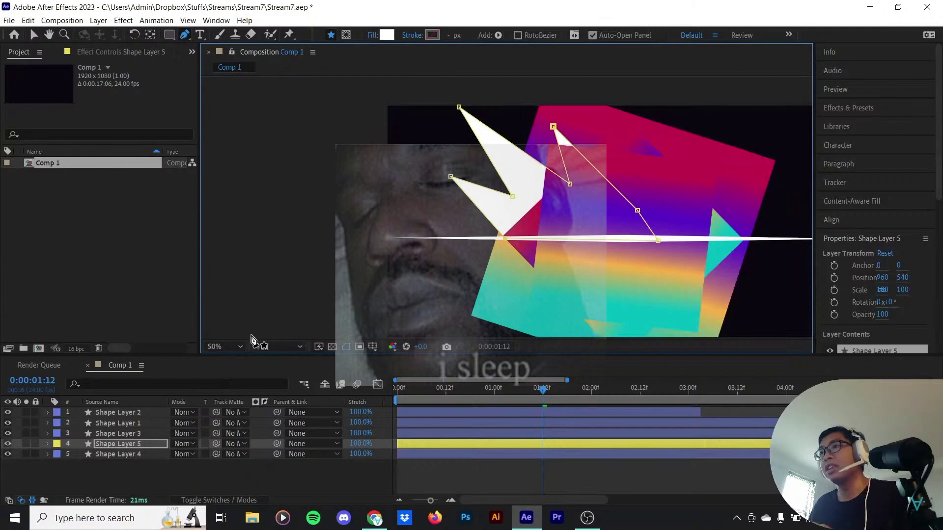
Fit the whole composition in view and scrub ahead a few frames to view the burst
left_click(225, 347)
left_click(244, 141)
left_click(585, 471)
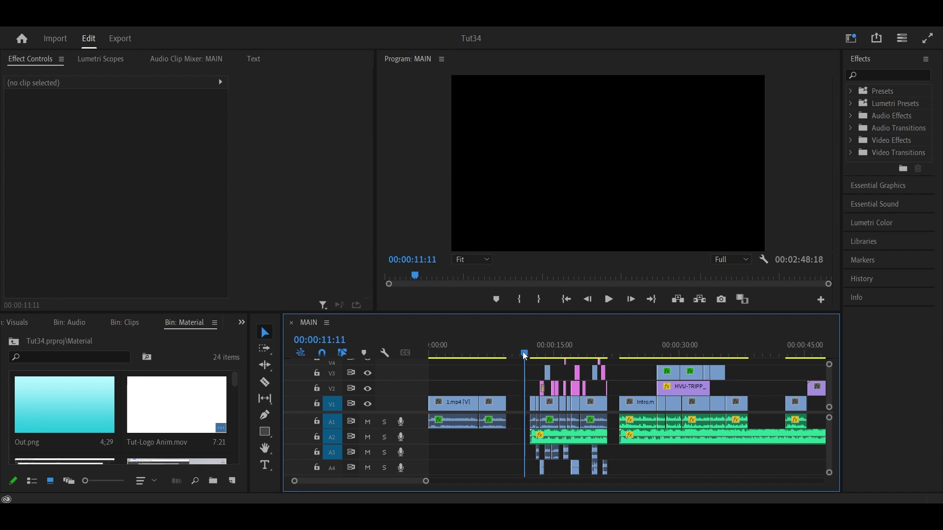
left_click_drag(525, 356, 529, 355)
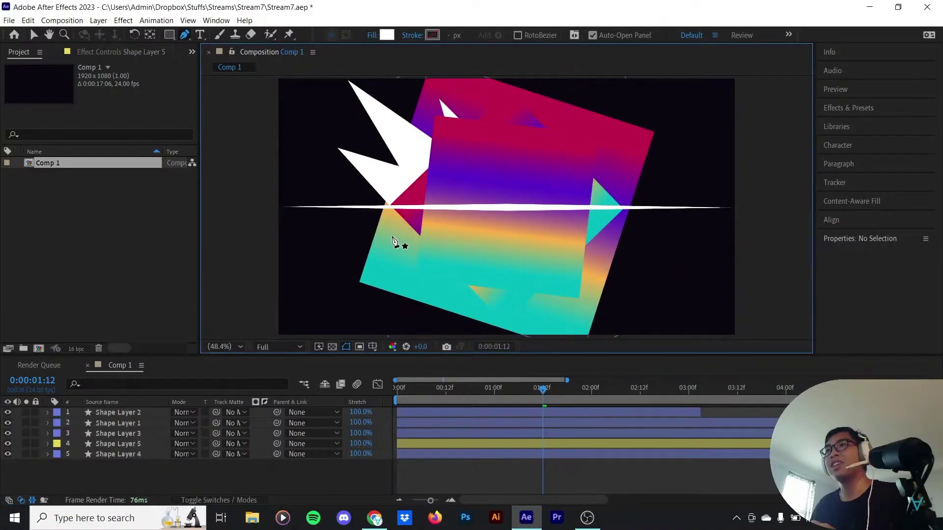
scroll(400, 245, "up", 1)
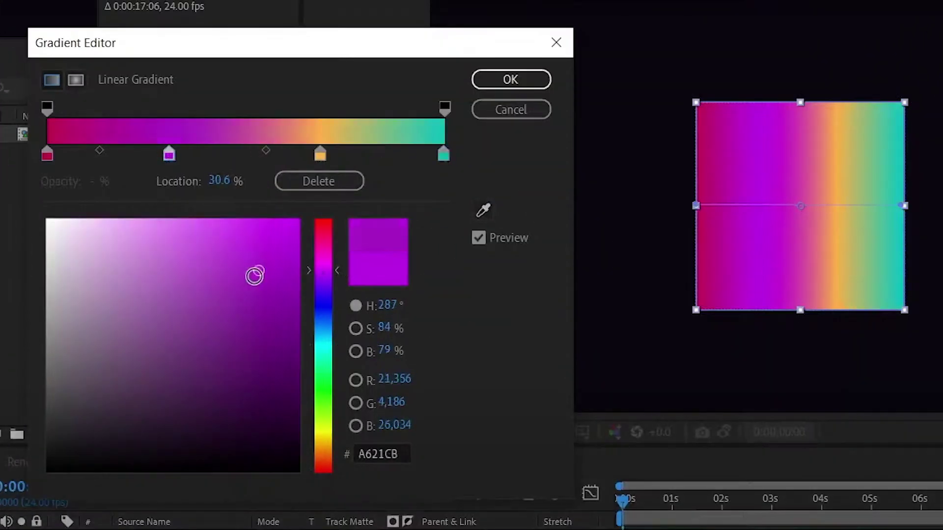
Recolour the purple gradient stop to violet, select the orange stop, and tilt the gradient downward
left_click_drag(258, 274, 326, 290)
left_click(246, 175)
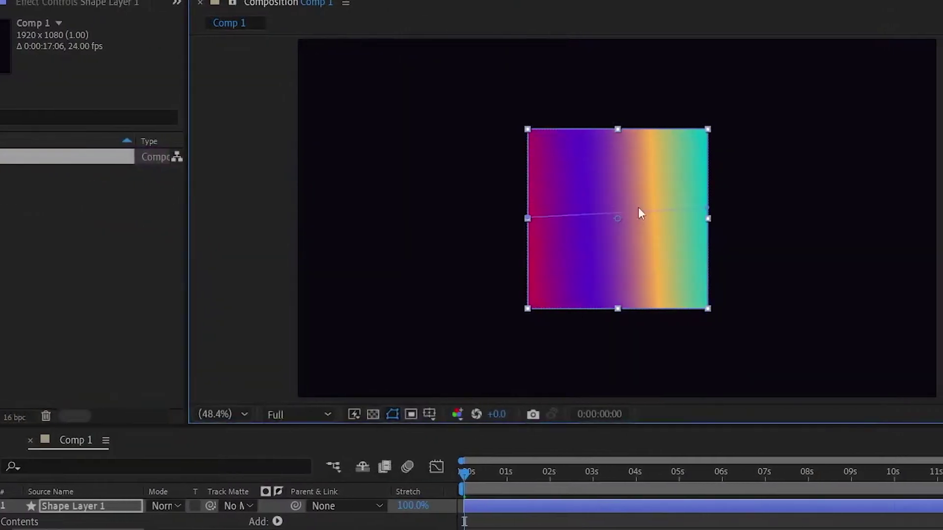
left_click_drag(570, 218, 573, 248)
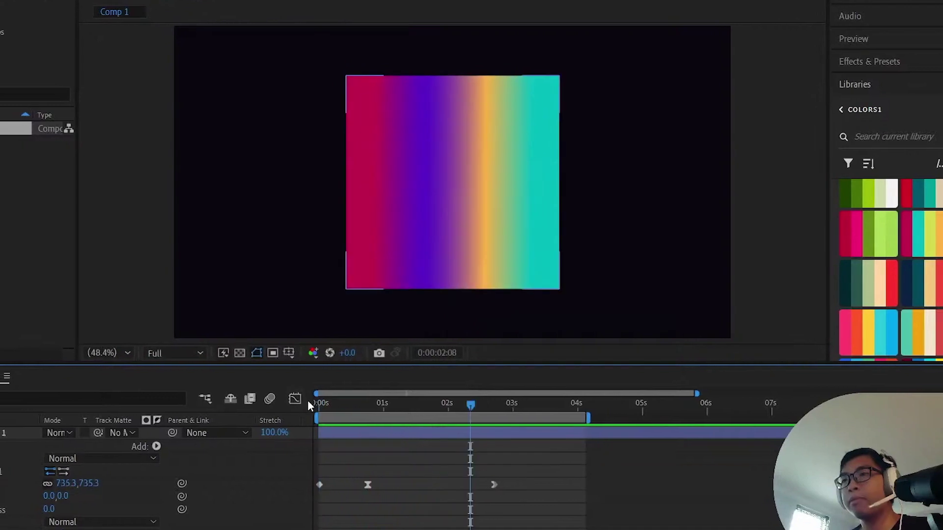
Ease the Size keyframe in the Graph Editor and play back the square growing to 740 × 740 px
left_click(290, 398)
left_click_drag(713, 394, 470, 394)
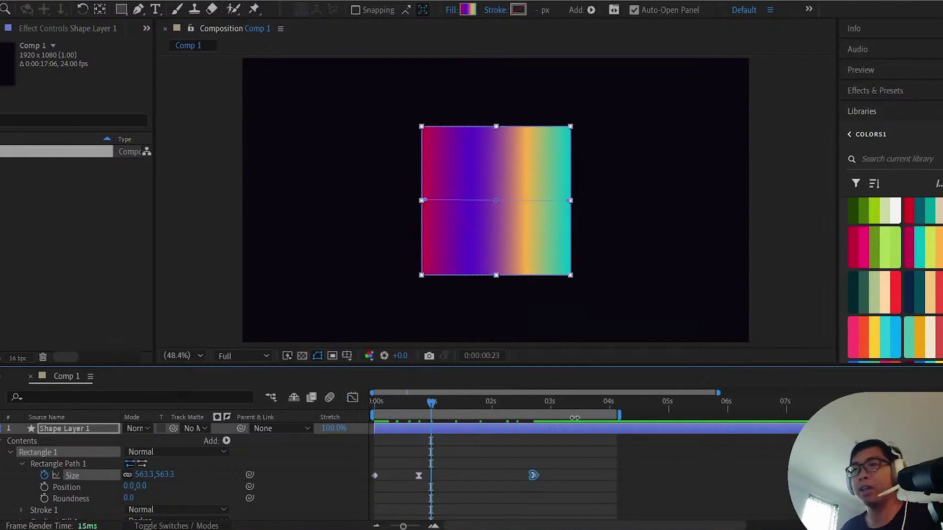
left_click_drag(430, 405, 411, 400)
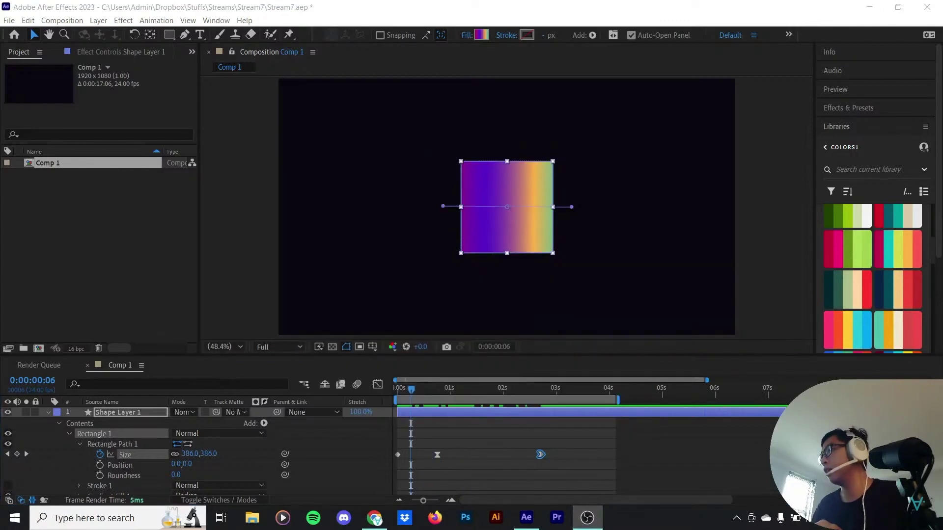
left_click_drag(414, 388, 467, 408)
left_click(467, 408)
key("space")
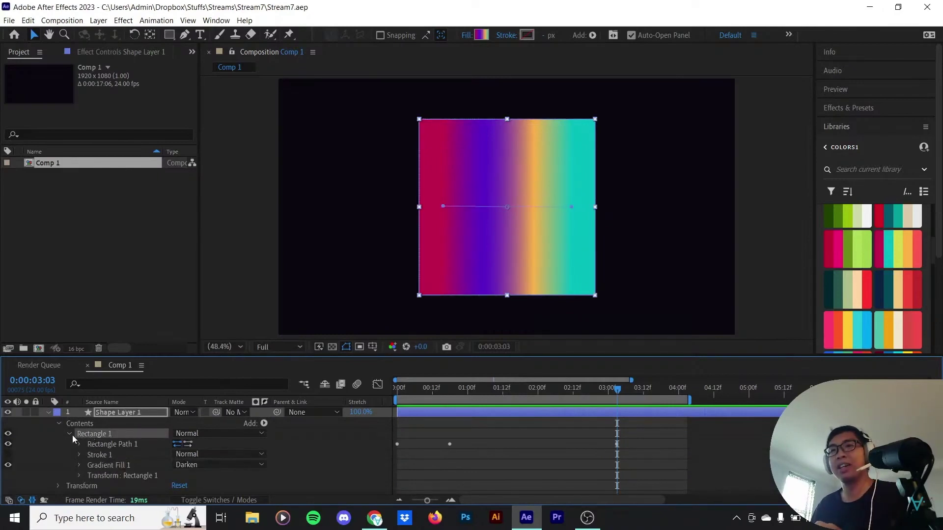
Keyframe Rectangle 1's Rotation from 0° at the start to 99° at 3:03
left_click(68, 435)
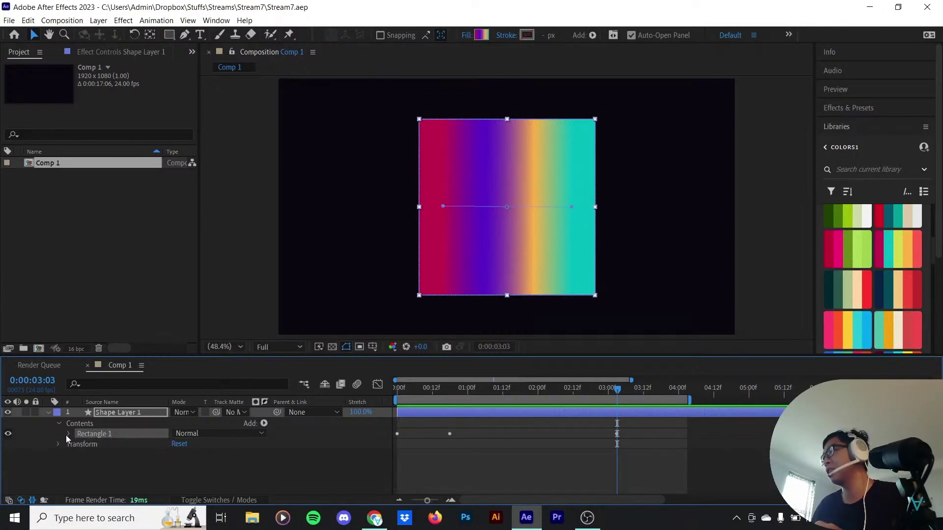
left_click(588, 518)
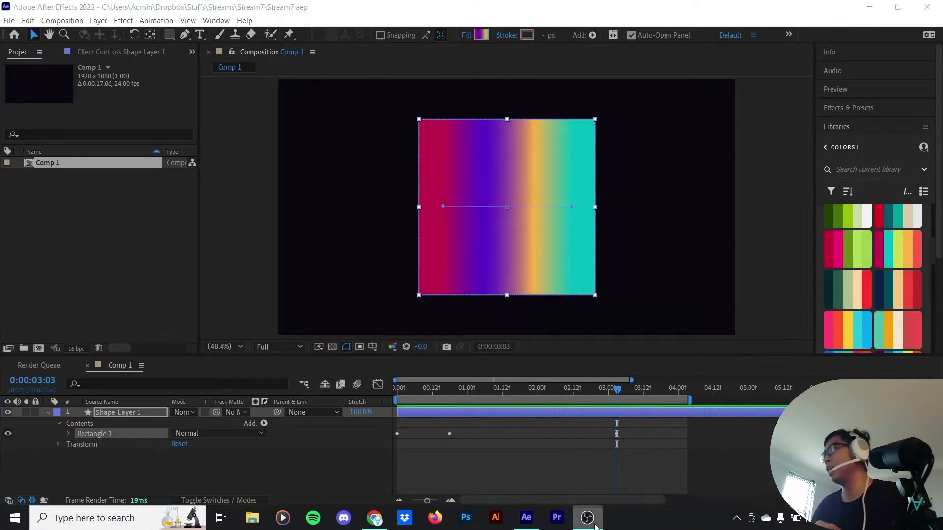
left_click(455, 399)
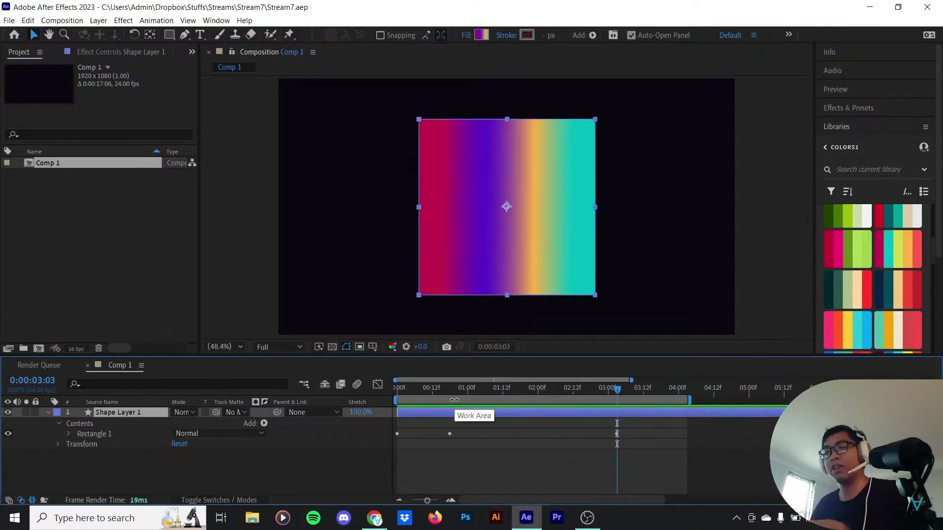
left_click(70, 431)
left_click(71, 436)
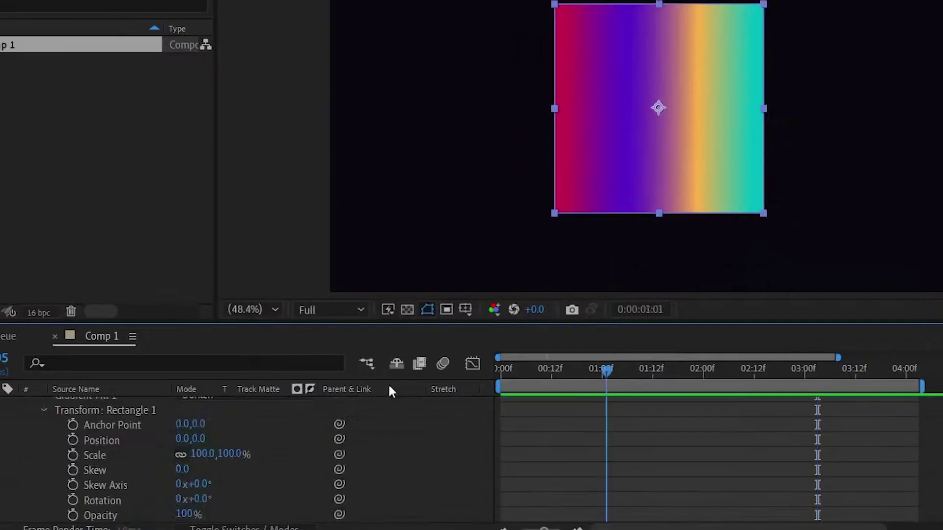
key("Home")
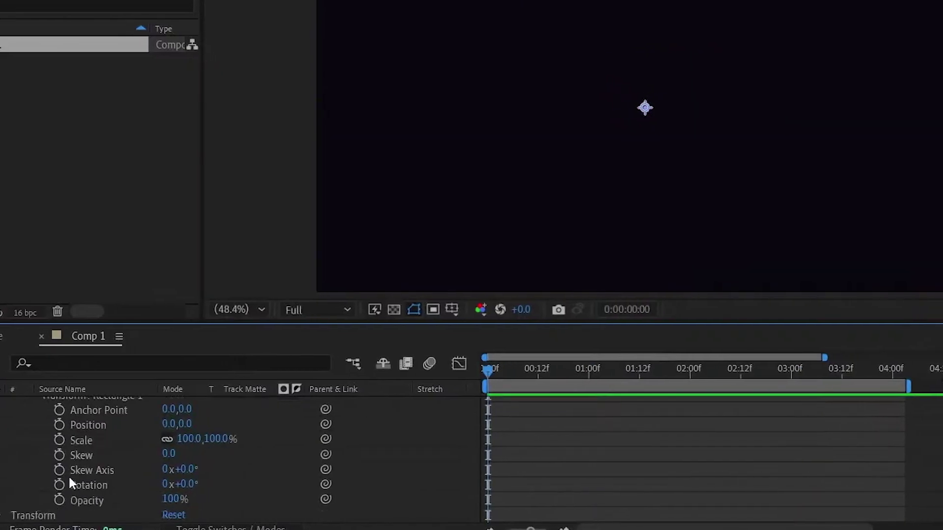
left_click(73, 500)
key("u")
left_click(763, 370)
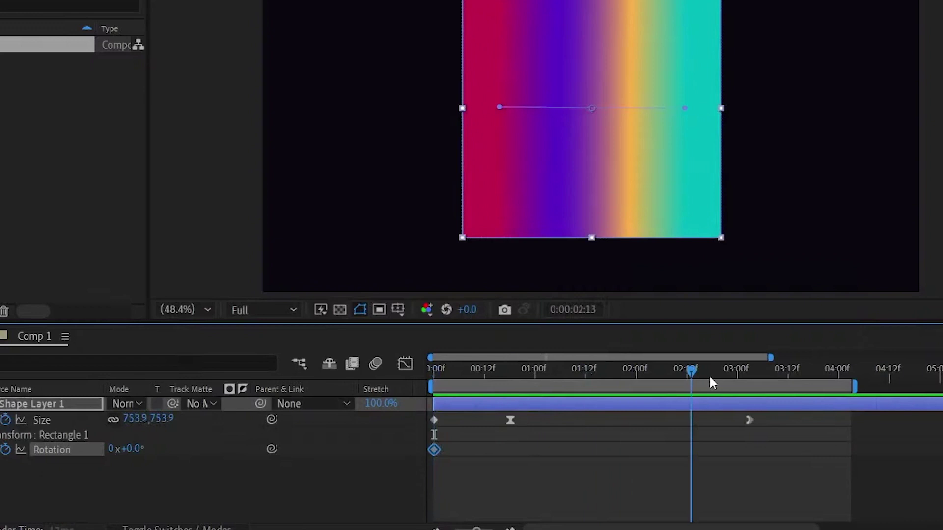
left_click_drag(144, 448, 619, 437)
Ease the first rotation keyframe, move the end keyframe earlier, and preview the spin
left_click(311, 364)
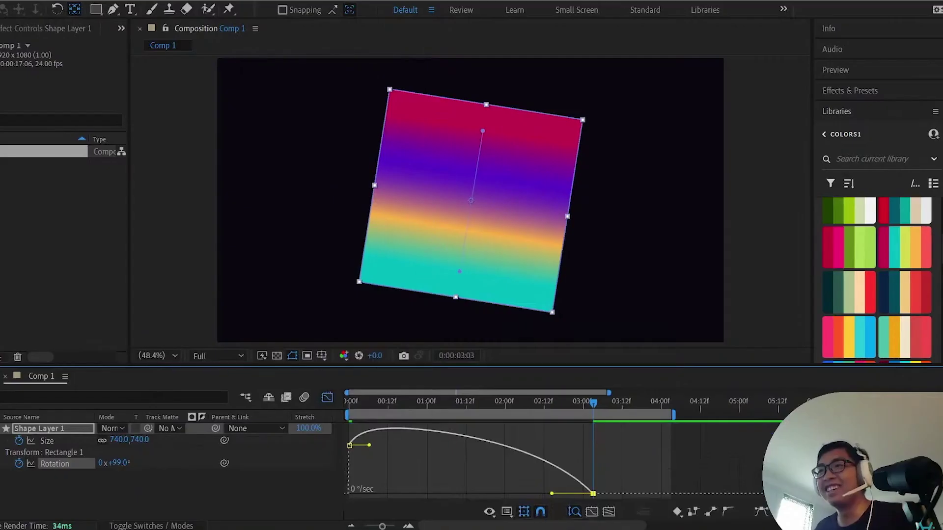
left_click_drag(444, 475, 356, 475)
key("shift+F3")
left_click_drag(602, 464, 524, 464)
key("space")
key("space")
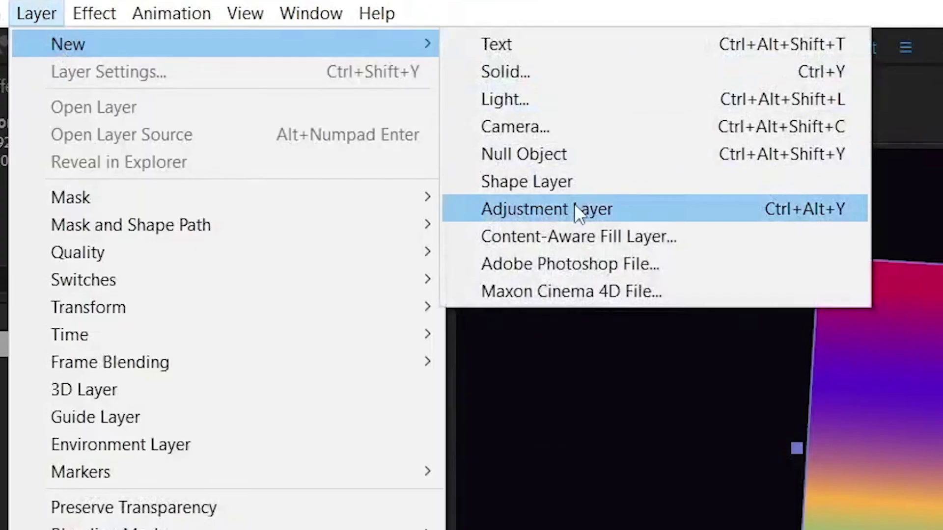
Create a new shape layer with a white fill
left_click(564, 183)
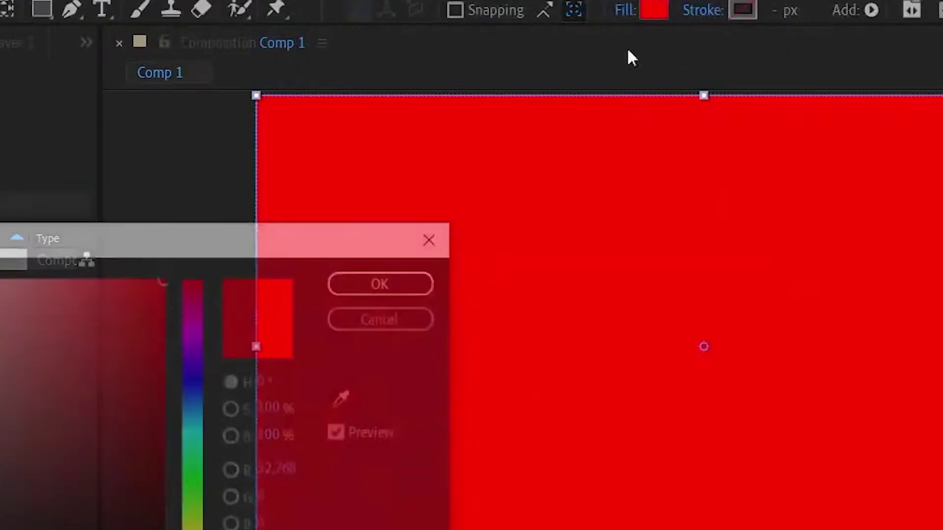
left_click_drag(0, 373, 0, 281)
left_click(396, 280)
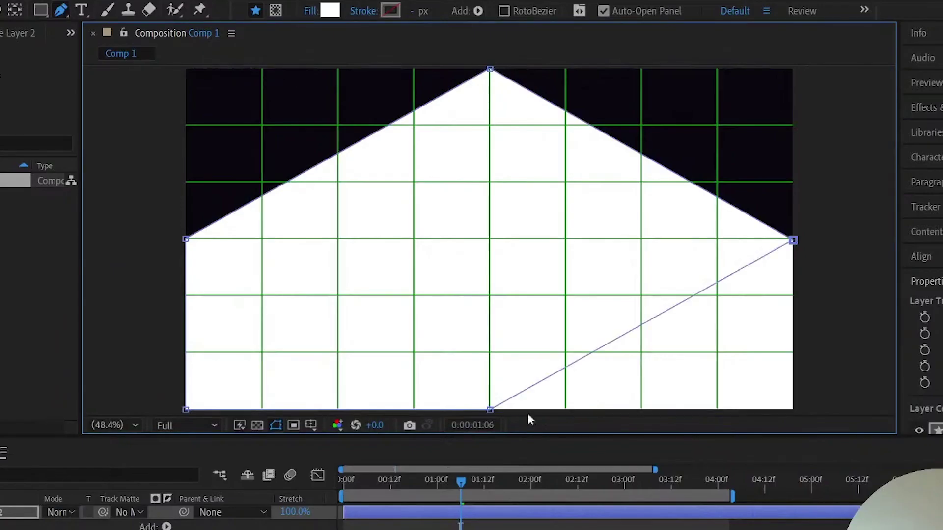
Drag the shape's vertices into a long, thin horizontal spike across the square and hide the grid
left_click(186, 410, "ctrl")
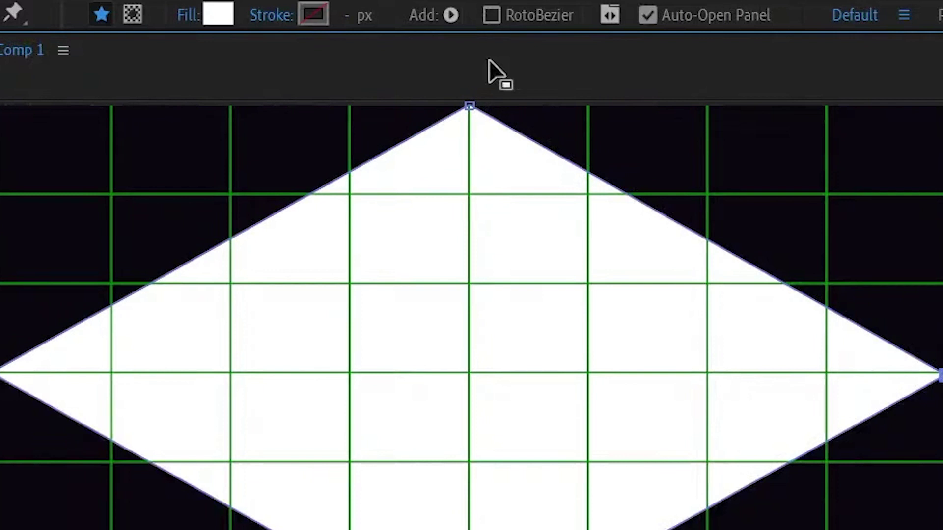
left_click_drag(470, 109, 469, 368)
left_click_drag(470, 474, 473, 227)
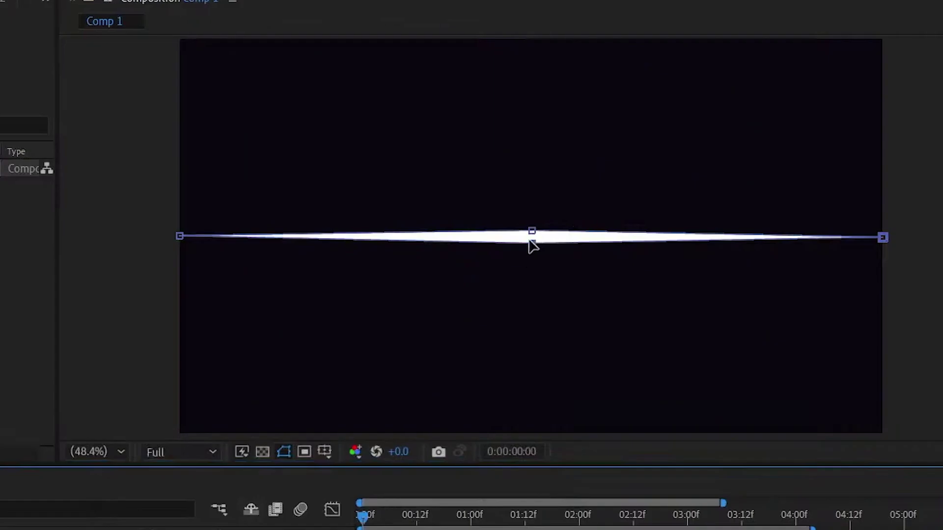
left_click_drag(528, 240, 527, 207)
left_click_drag(175, 234, 503, 237)
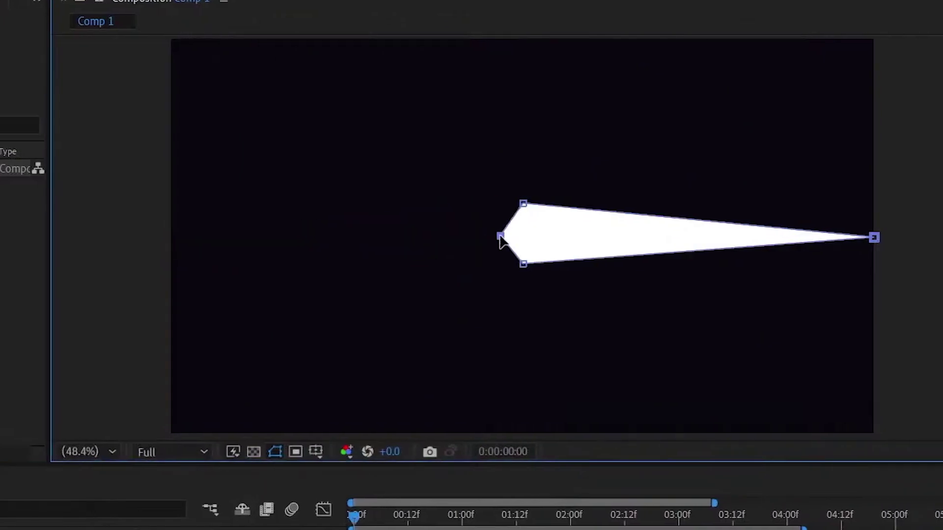
left_click_drag(874, 236, 510, 245)
key("/")
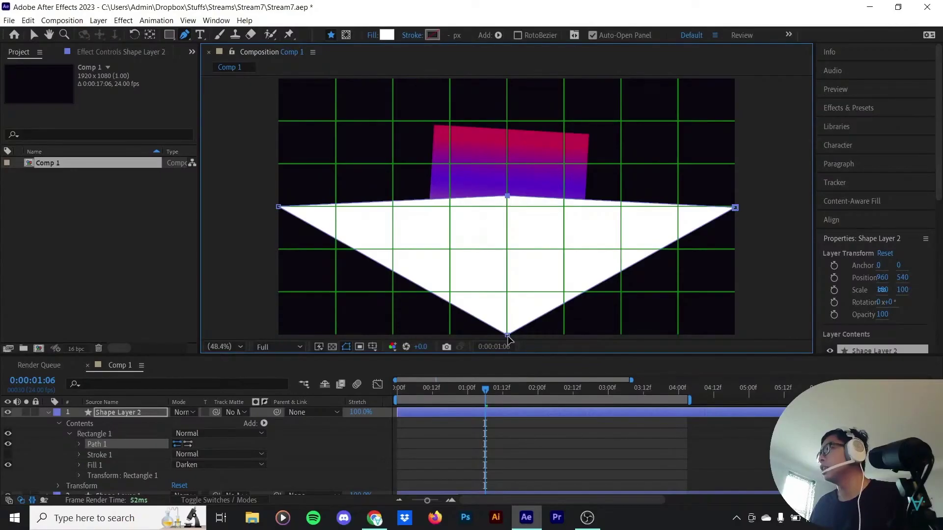
left_click_drag(505, 330, 509, 219)
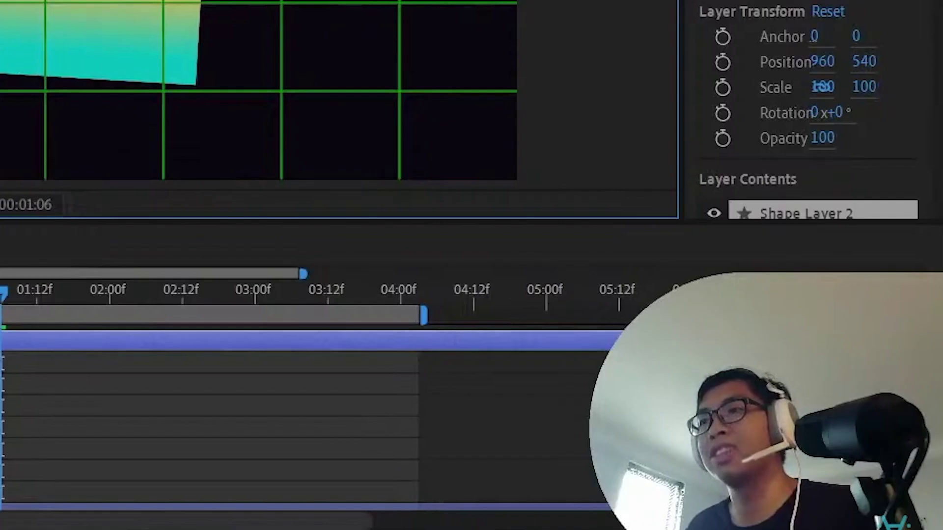
key("ctrl+apostrophe")
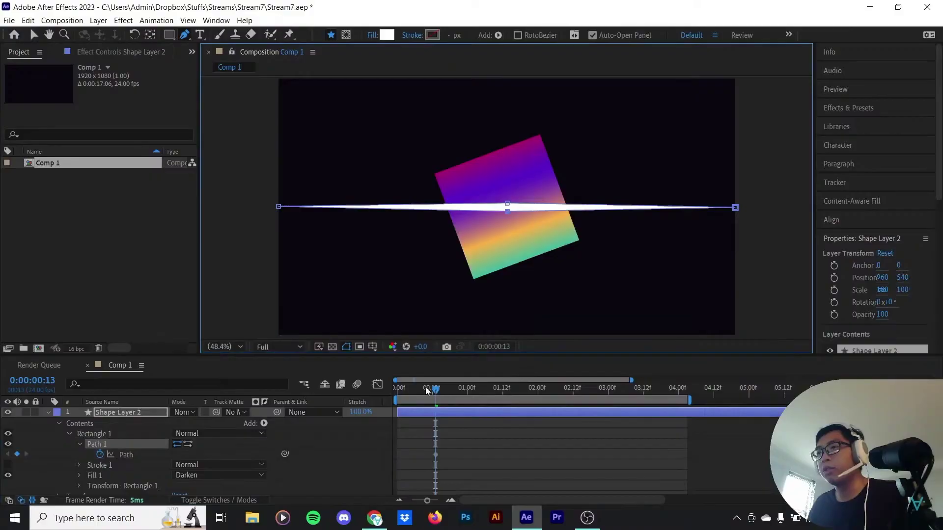
Shorten the white sliver by pulling its right point left, then preview it up to 1:07
left_click_drag(426, 390, 397, 391)
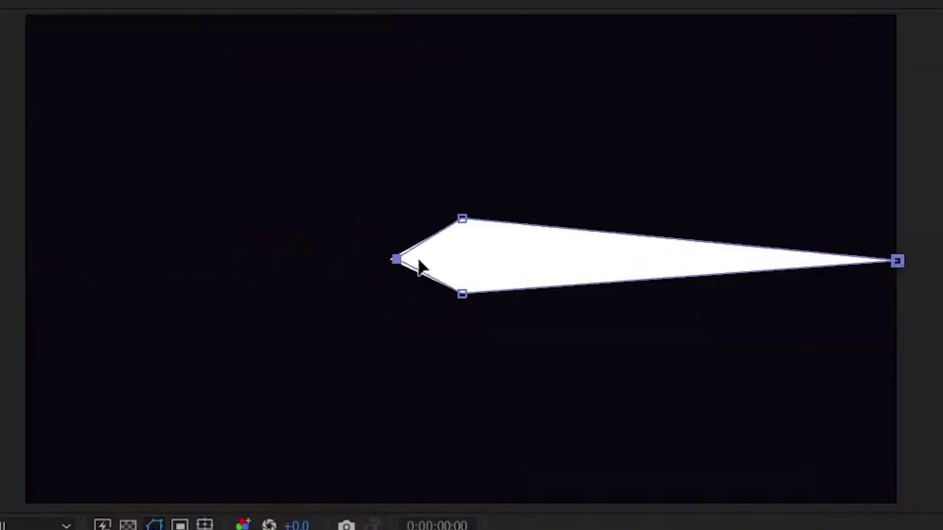
left_click_drag(888, 268, 542, 269)
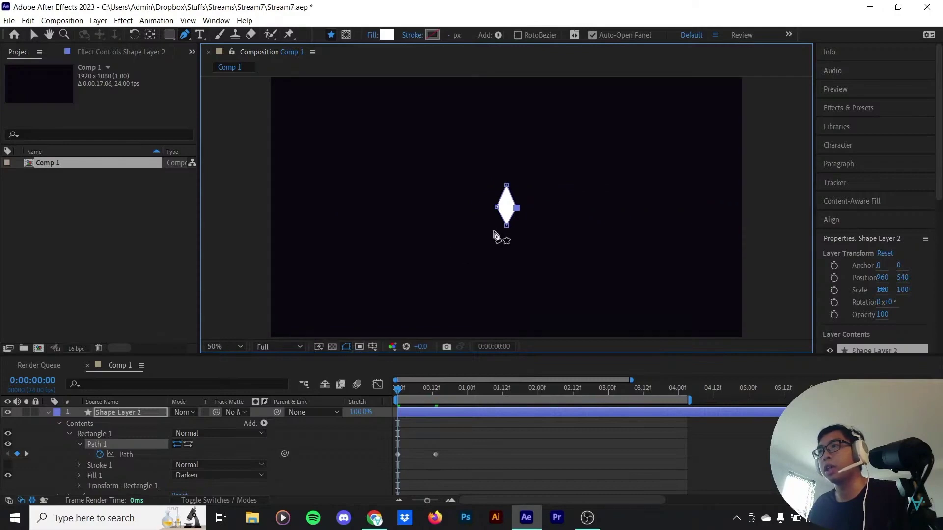
key("slash")
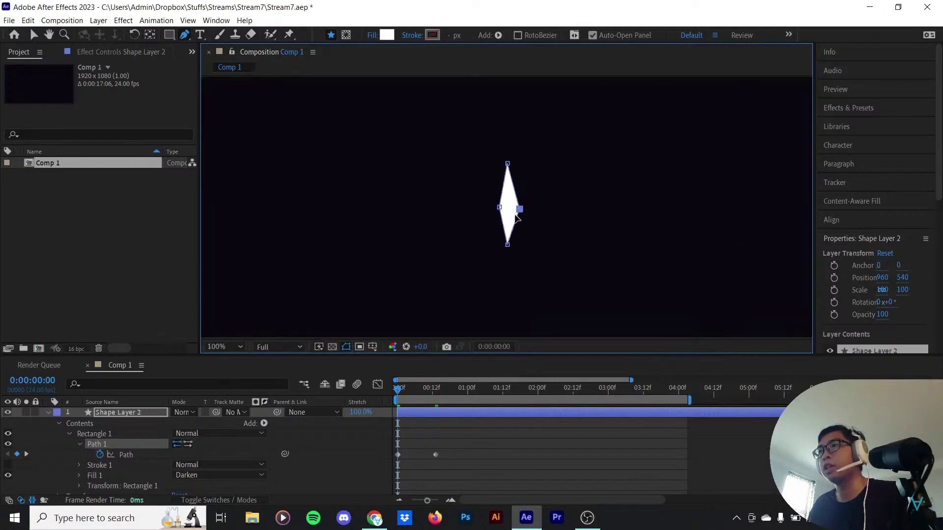
scroll(516, 218, "down", 5)
key("space")
left_click(456, 411)
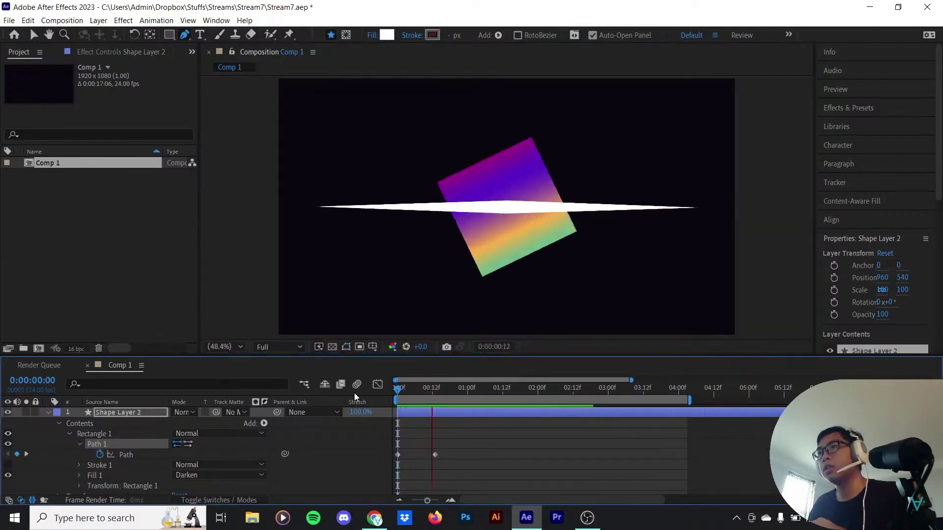
key("space")
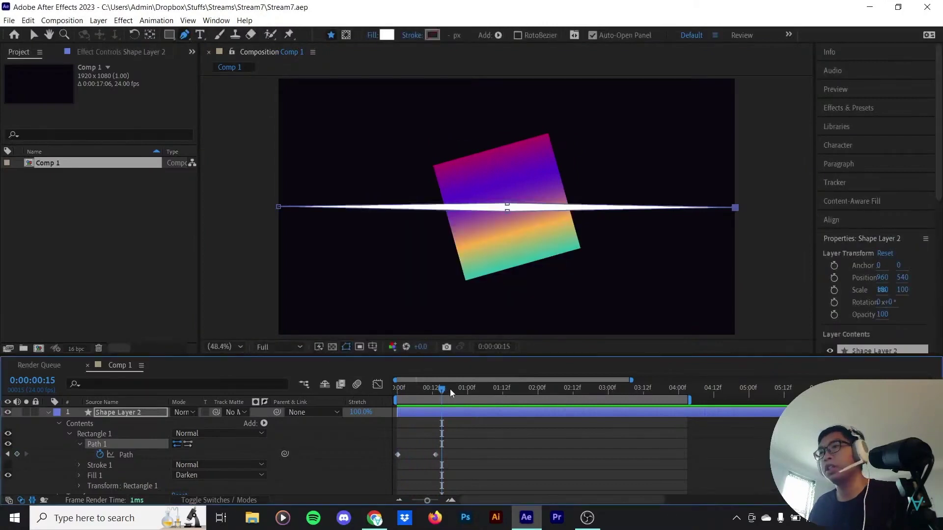
left_click_drag(450, 389, 489, 393)
scroll(511, 221, "up", 1)
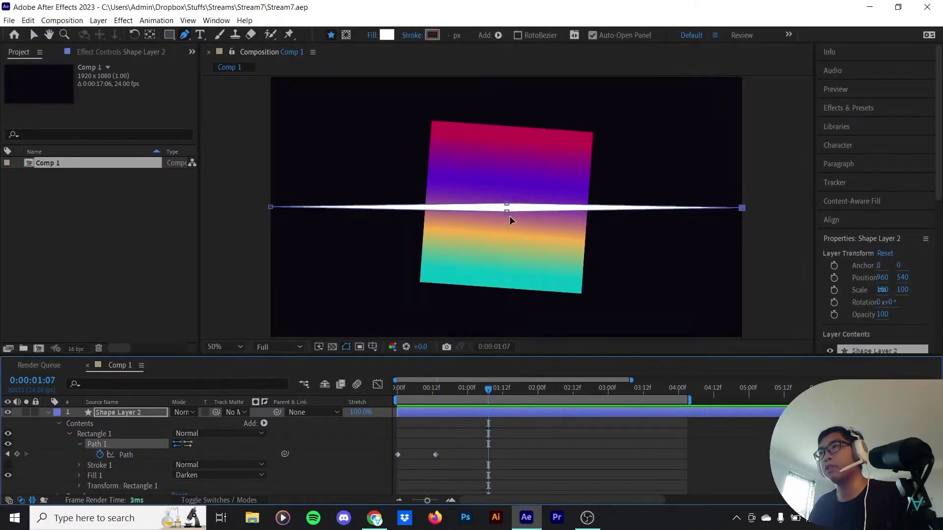
At a later frame, drag the bar's top point down to flatten it into a thin line
key("u")
key("ctrl+Down")
left_click_drag(491, 391, 597, 403)
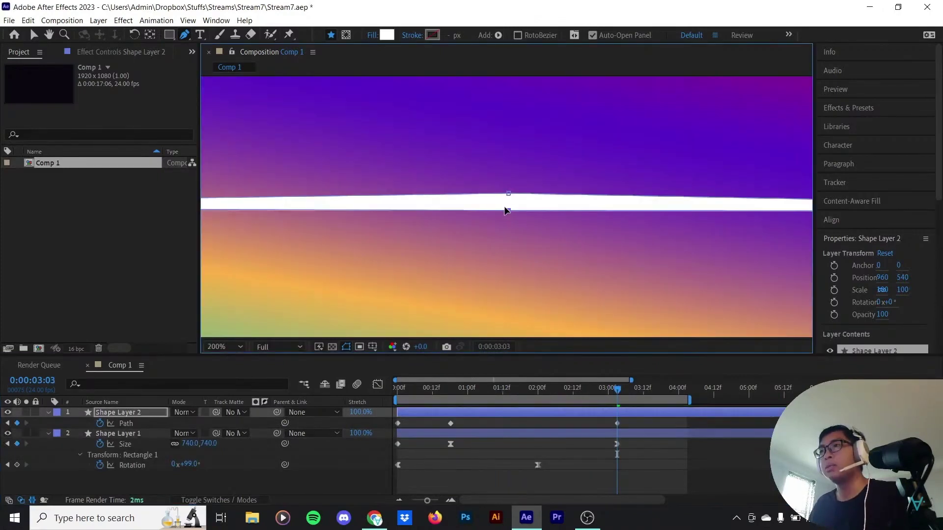
left_click_drag(507, 204, 509, 210)
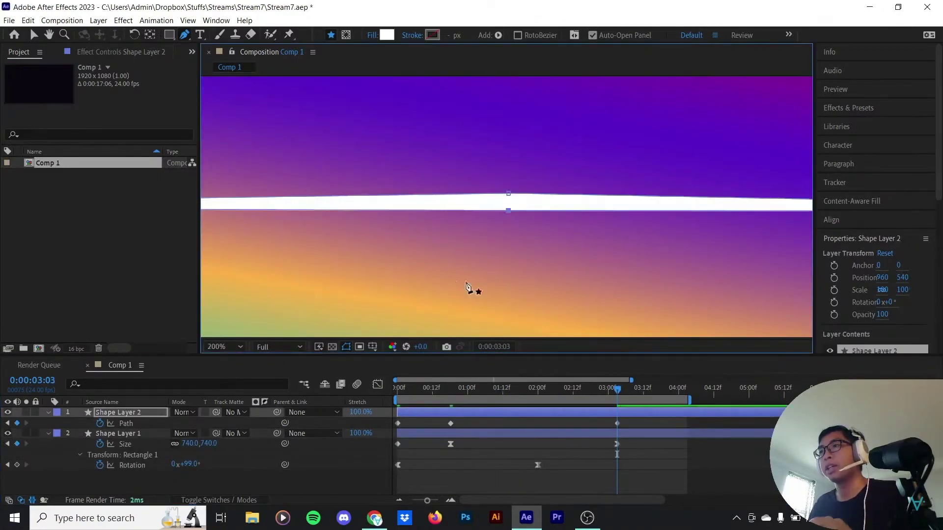
left_click(154, 412)
left_click(508, 195)
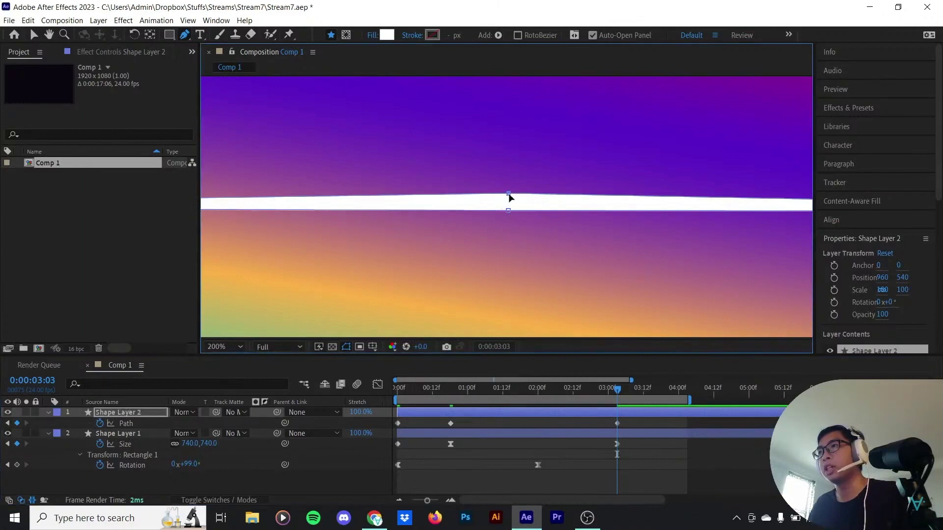
left_click_drag(510, 197, 512, 210)
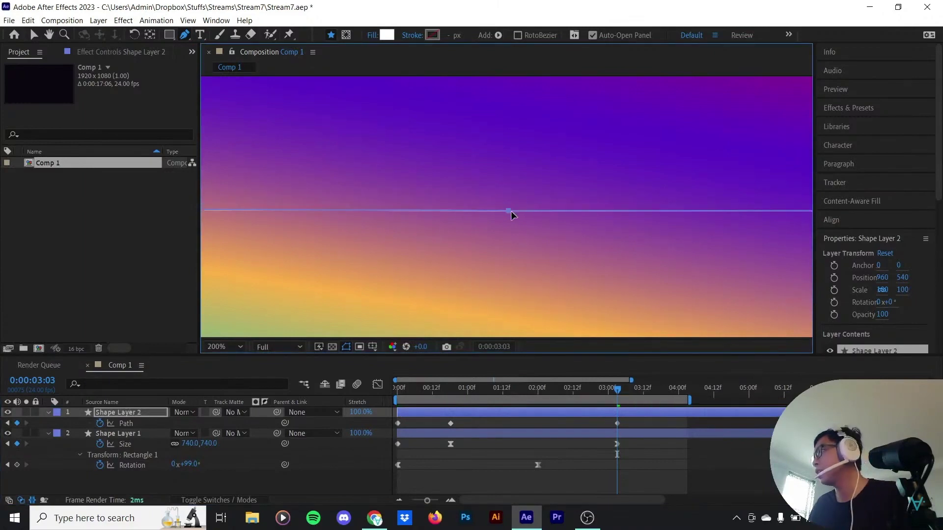
Trim the bar layer to end at the current frame and ease its Path keyframes
left_click(224, 347)
left_click(240, 135)
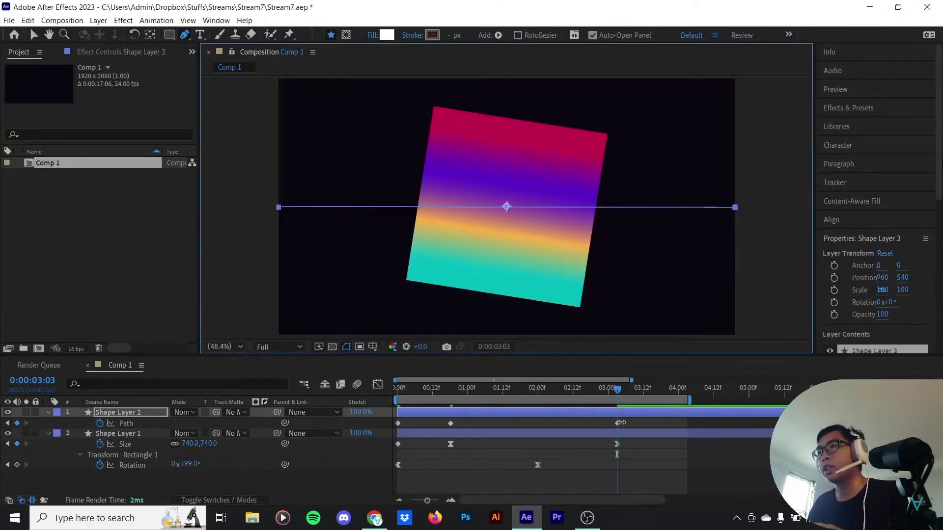
key("alt+]")
left_click(623, 413)
left_click_drag(473, 421, 424, 446)
key("shift+F3")
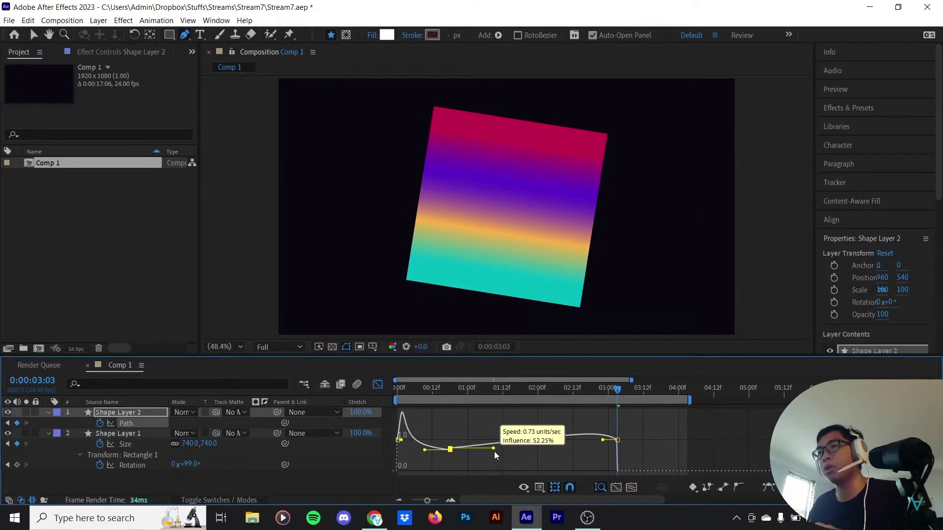
Lower the final keyframe's influence, ease the middle path keyframe to about 77%, and preview
left_click_drag(495, 452, 494, 450)
left_click_drag(603, 440, 605, 471)
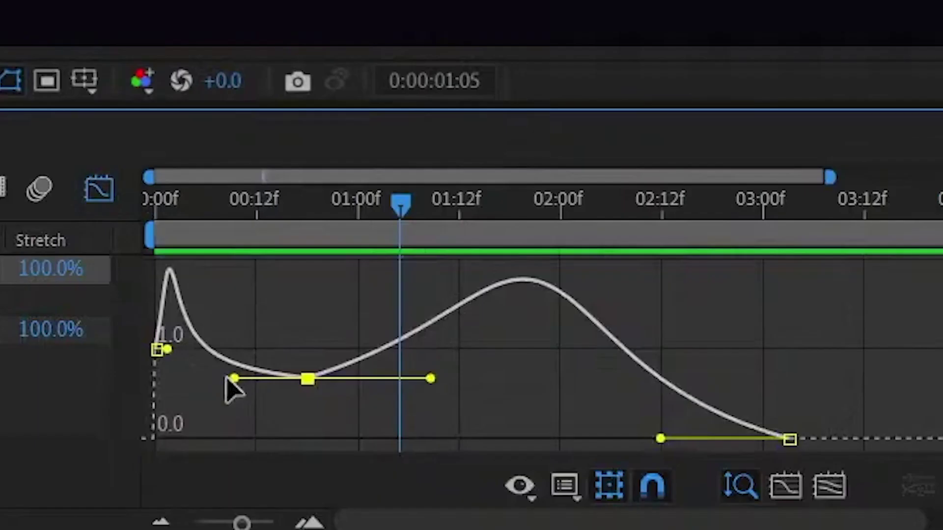
left_click_drag(232, 402, 222, 426)
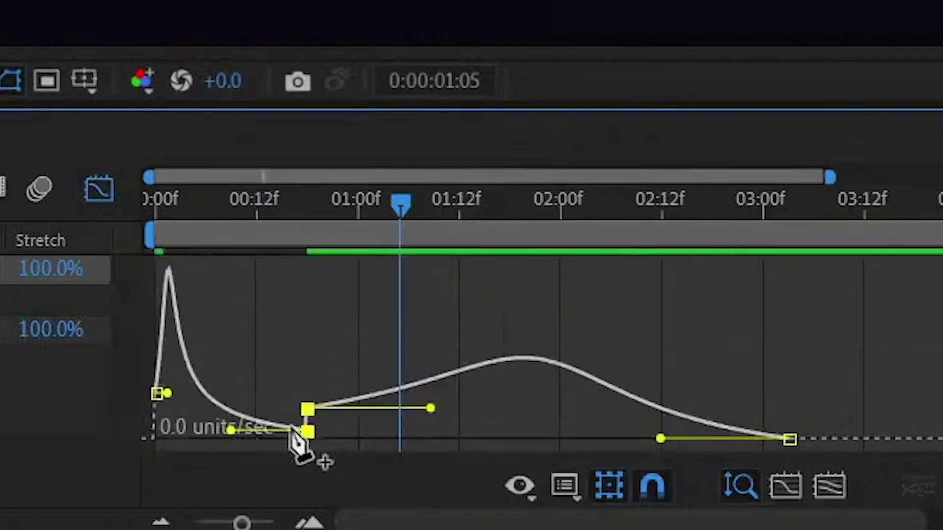
left_click_drag(430, 408, 499, 438)
left_click_drag(515, 469, 517, 469)
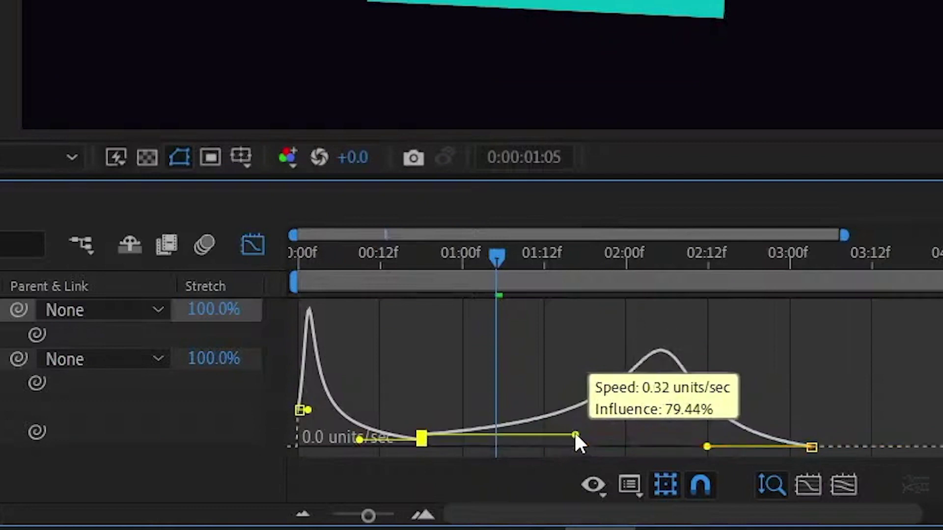
left_click_drag(576, 435, 575, 436)
left_click_drag(847, 236, 587, 235)
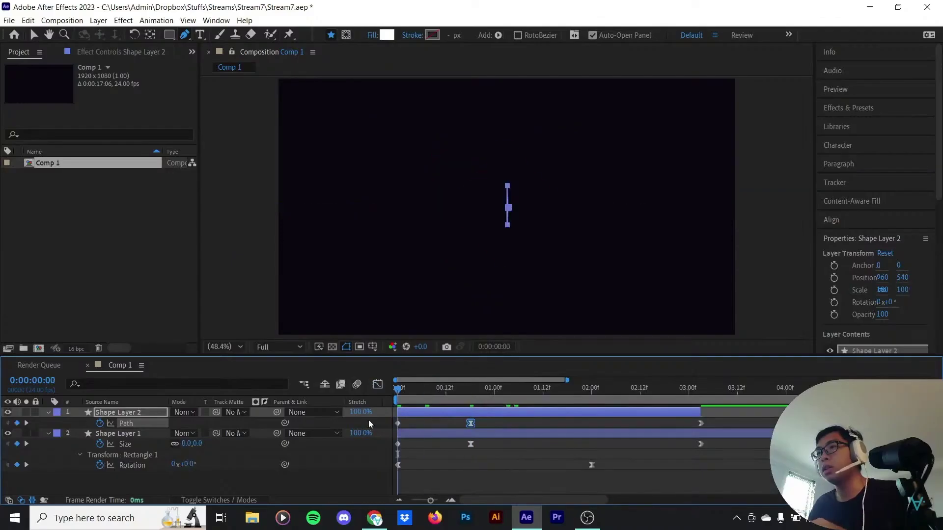
key("space")
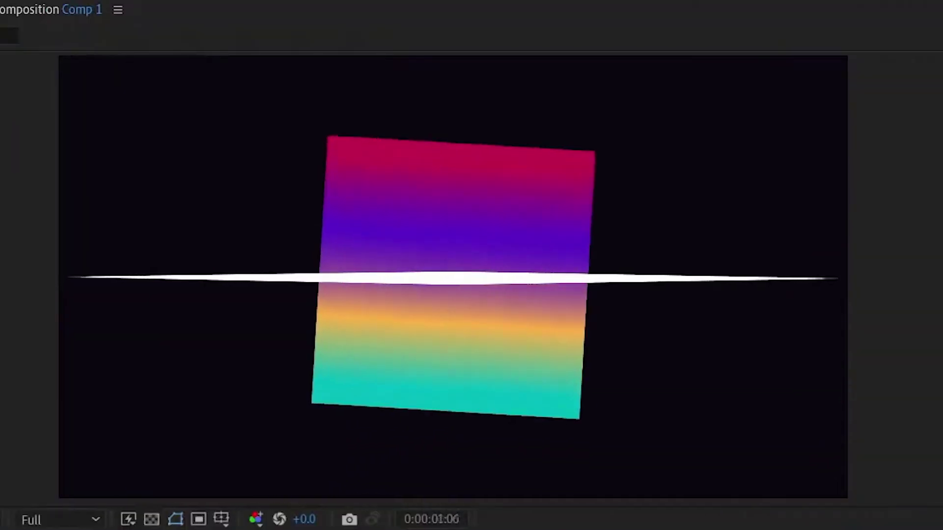
Keyframe the white bar's Opacity at 100% and fade it to 0%, then preview
key("space")
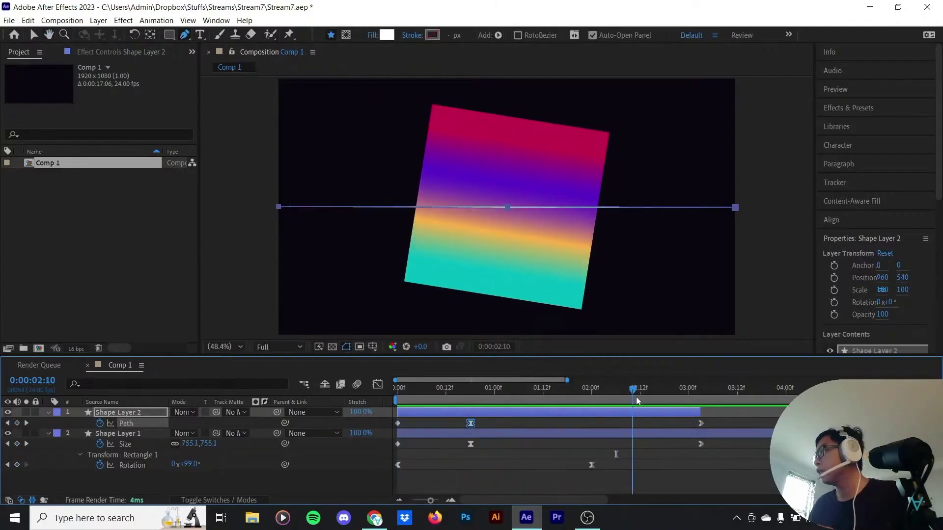
key("alt+shift+t")
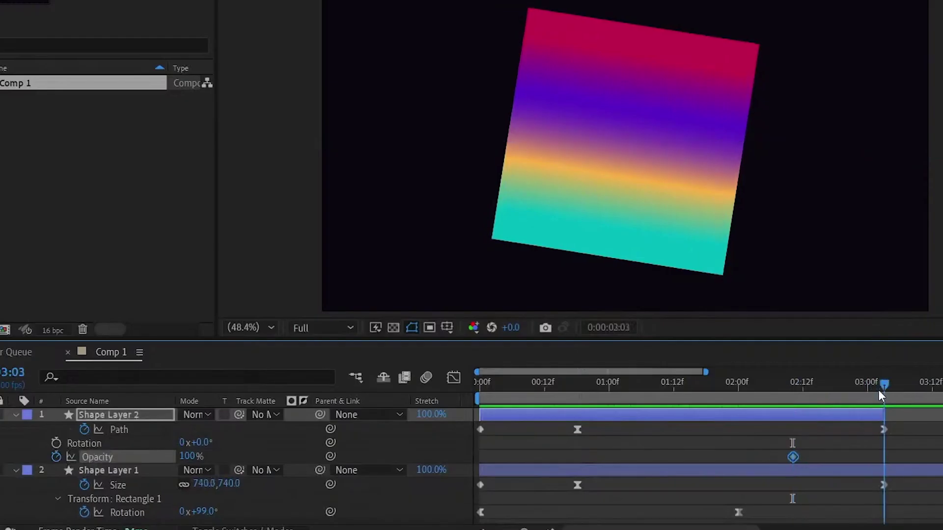
left_click_drag(191, 457, 143, 457)
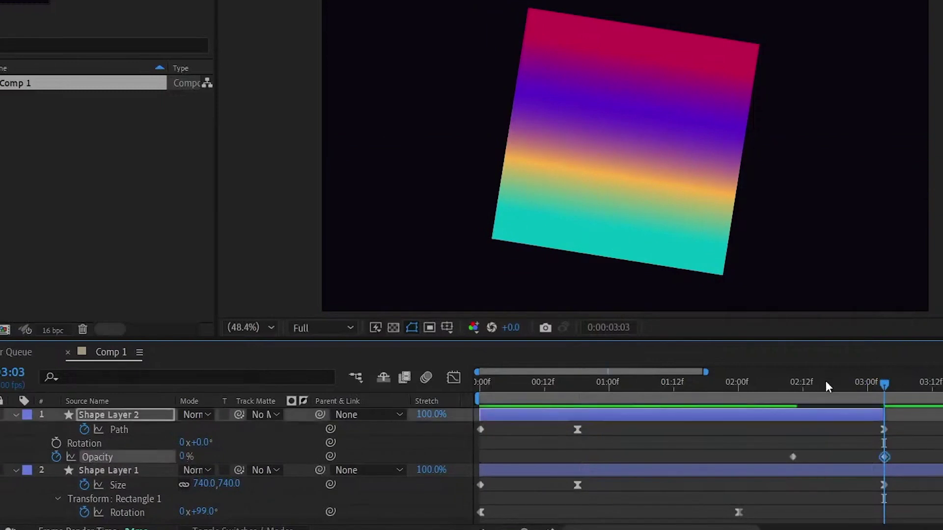
key("space")
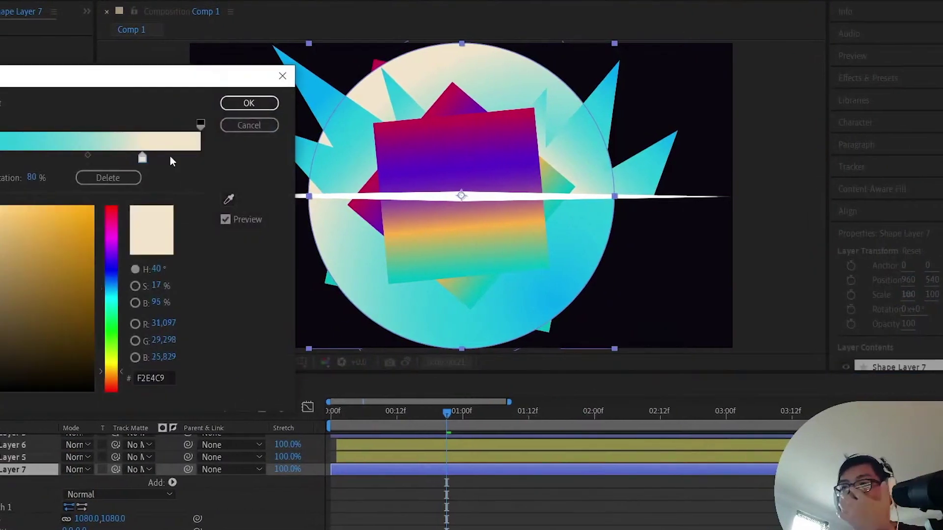
Turn one of the circle's gradient stops cyan and set Venetian Blinds to 72% completion
left_click(77, 275)
left_click_drag(117, 368, 118, 295)
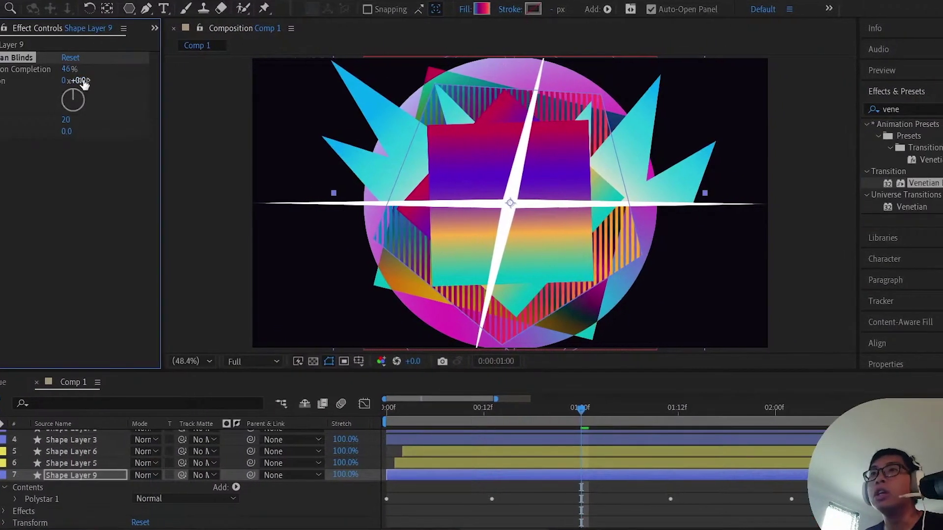
left_click_drag(74, 69, 85, 65)
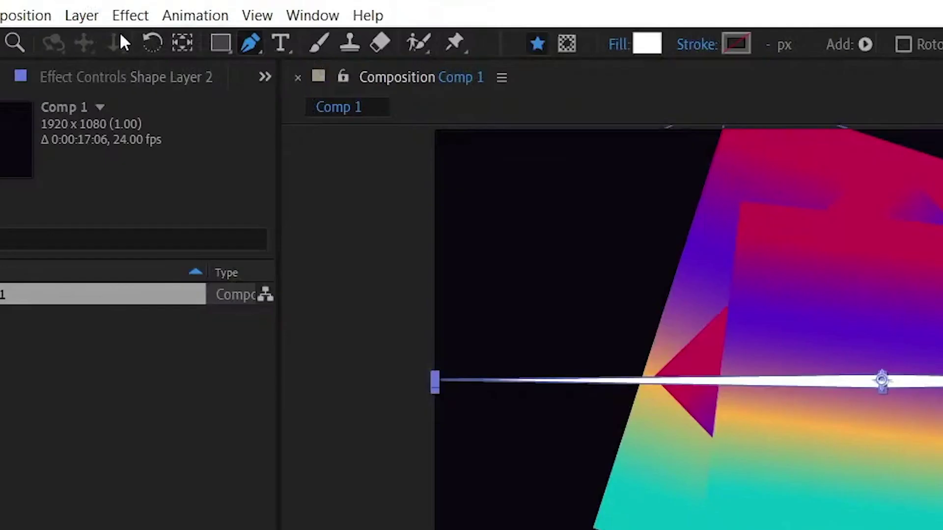
left_click(81, 15)
mouse_move(108, 41)
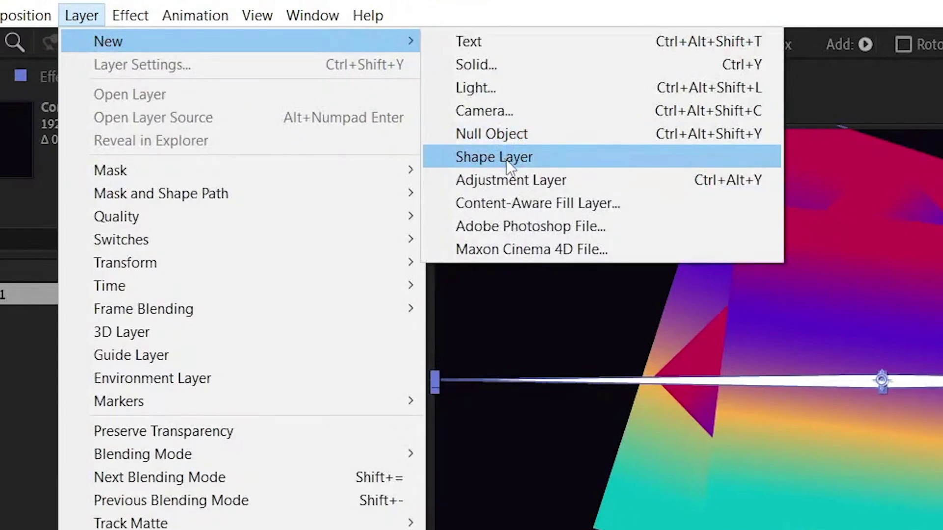
Add a new shape layer, move it to the fourth row, and label it Yellow
left_click(506, 159)
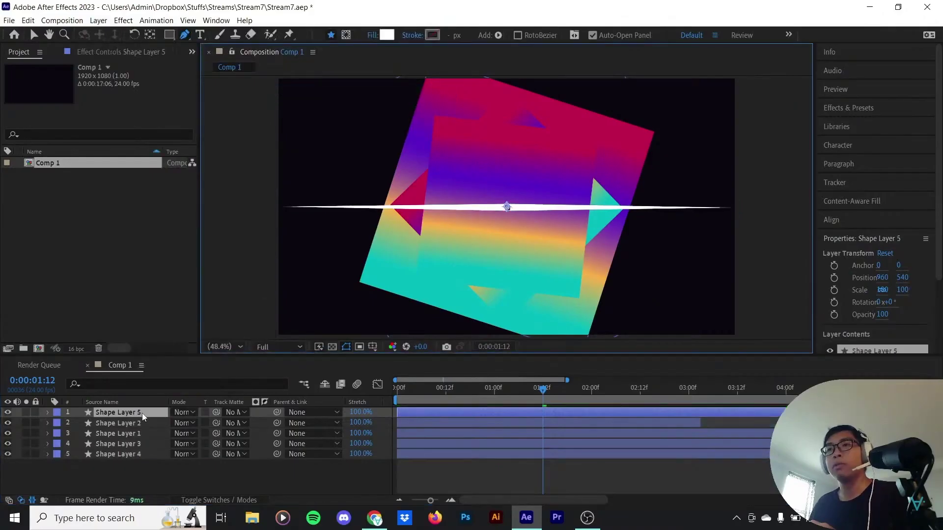
left_click_drag(142, 413, 143, 452)
left_click(57, 448)
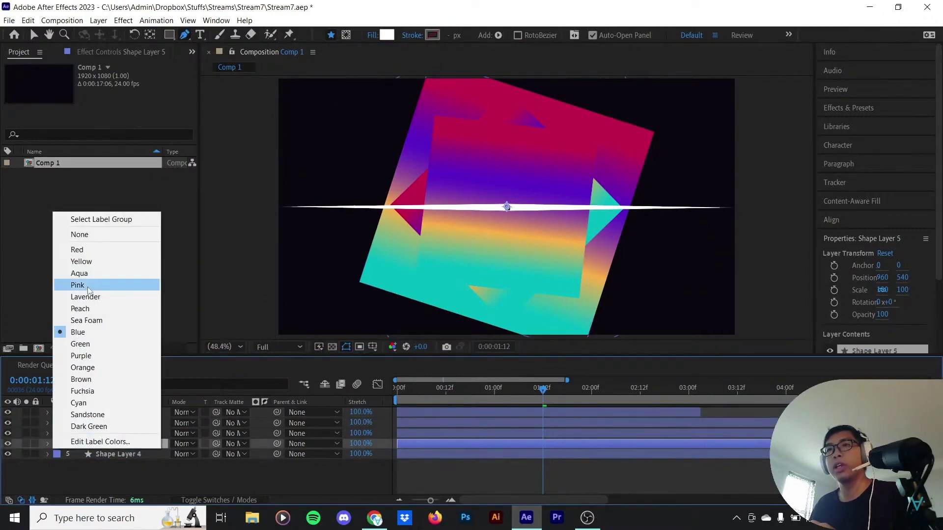
left_click(93, 262)
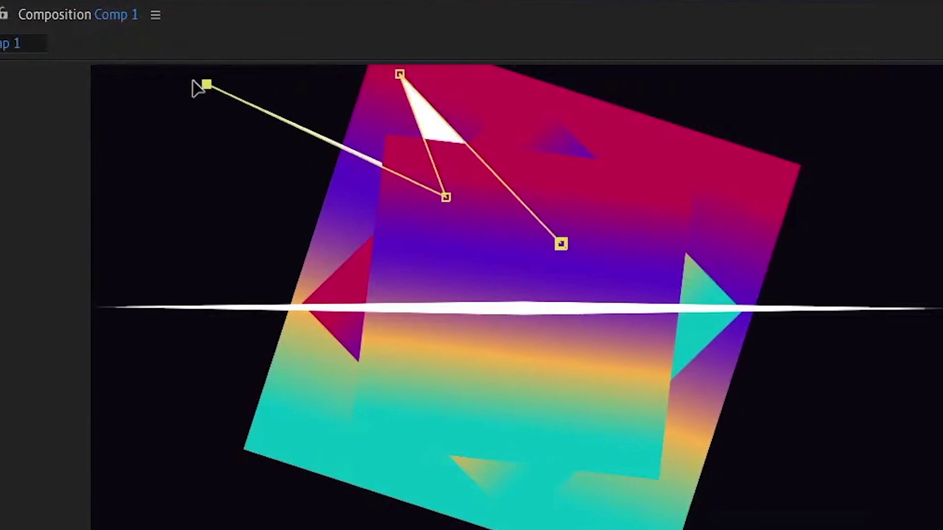
Draw a jagged spike outline with points running down to the white line
left_click_drag(376, 215, 322, 225)
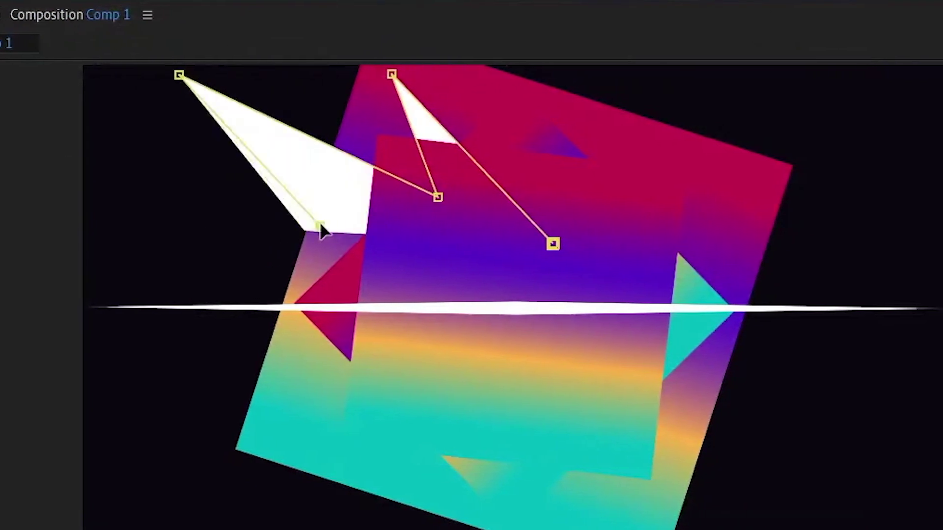
left_click(171, 198)
left_click(358, 313)
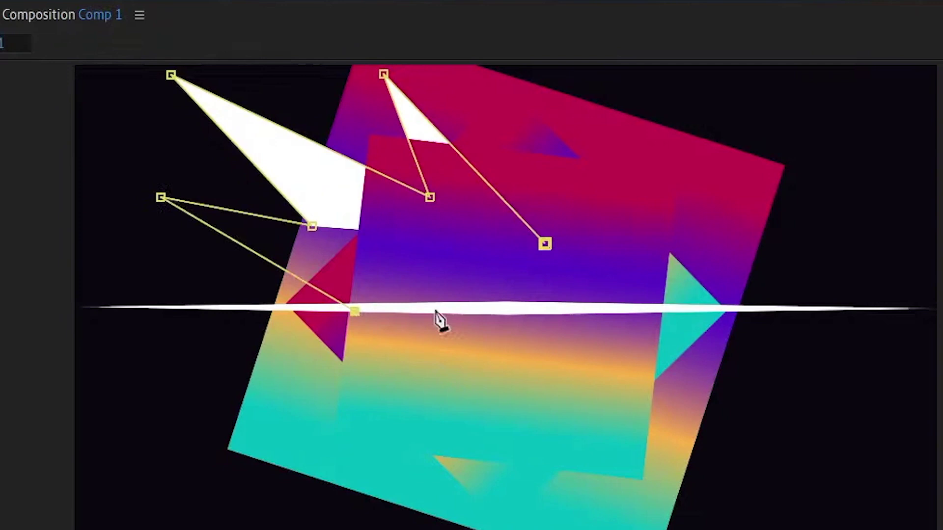
left_click_drag(353, 312, 274, 306)
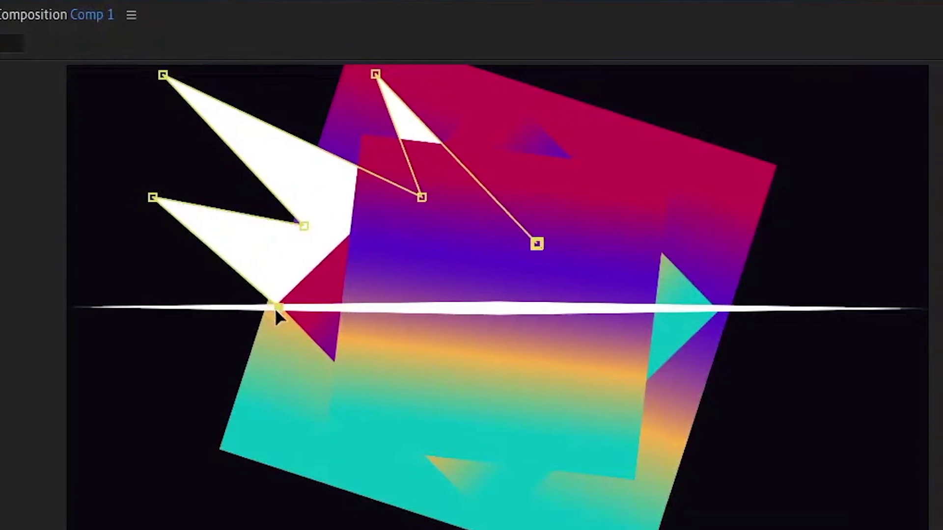
left_click(554, 309)
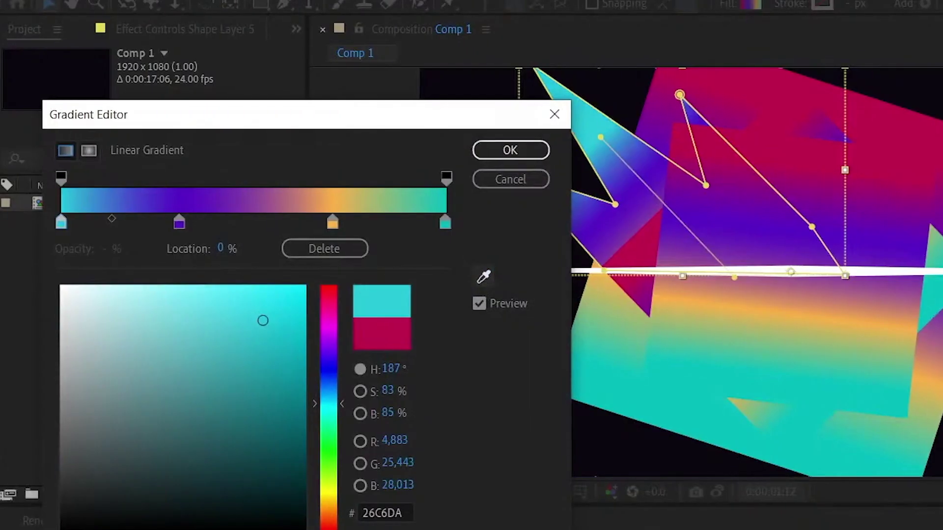
Recolour the shape's gradient stops to cyan and pale cream alongside the teal end stop
left_click(179, 222)
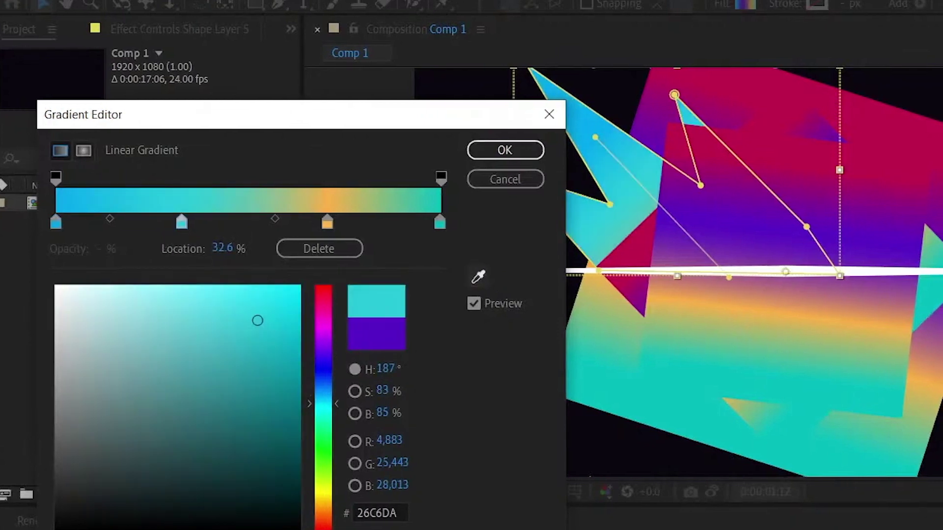
left_click(325, 222)
mouse_move(322, 516)
left_mouse_down()
mouse_move(322, 529)
mouse_move(322, 519)
left_mouse_up()
left_click_drag(275, 295, 89, 296)
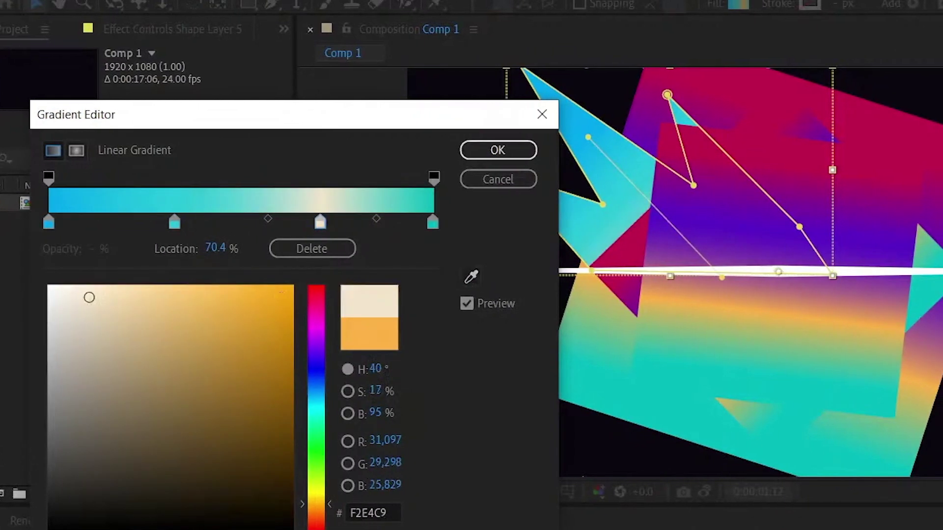
left_click(437, 222)
left_click(318, 222)
Set the second gradient stop to about 26%, collapse the spike's points onto its tip, and preview
left_click_drag(173, 222, 152, 222)
left_click(530, 150)
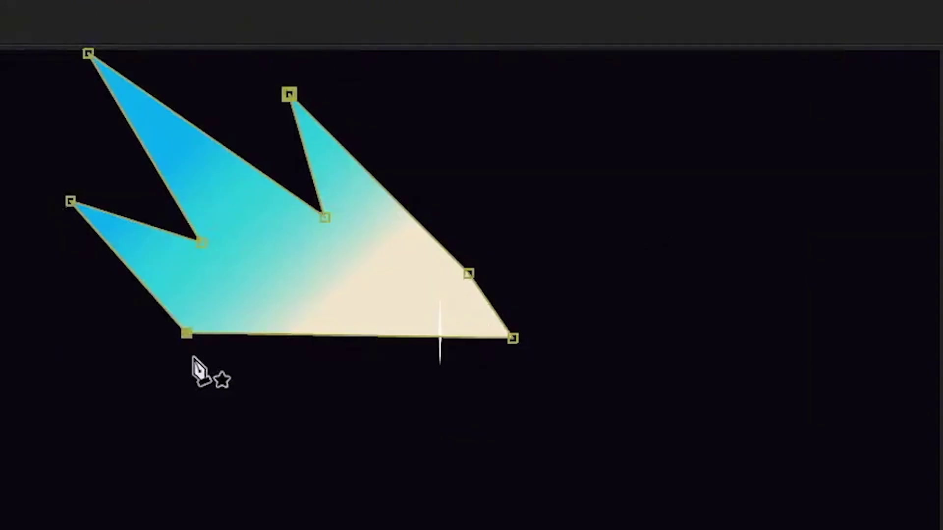
left_click_drag(187, 332, 453, 334)
left_click_drag(217, 249, 451, 333)
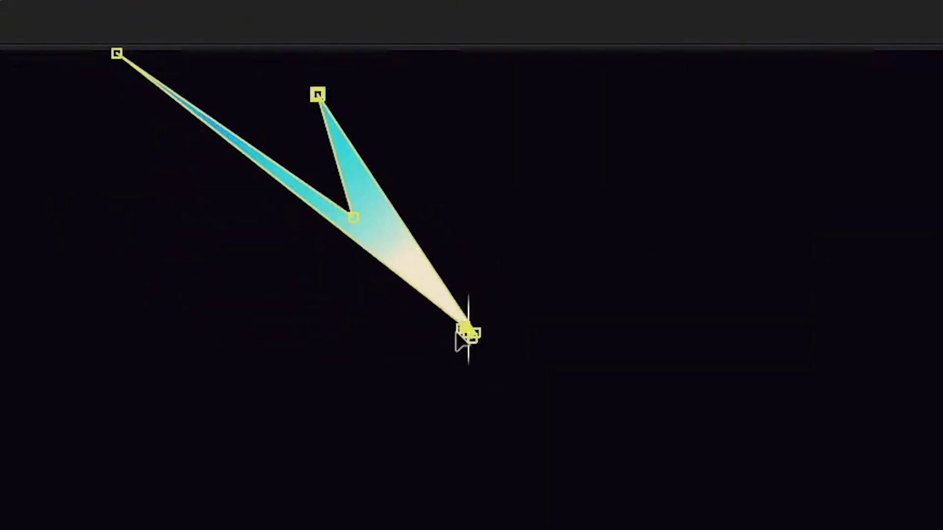
scroll(474, 328, "up", 3)
scroll(400, 404, "down", 2)
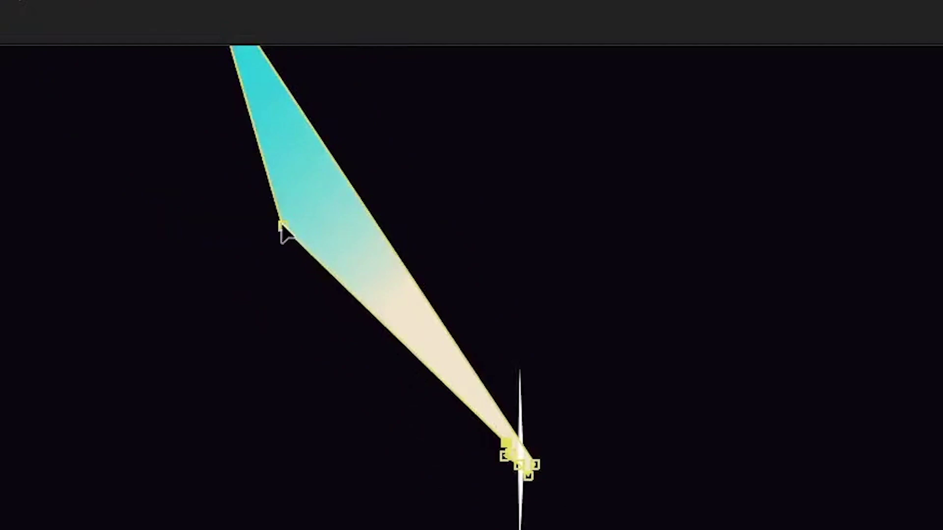
left_click_drag(280, 228, 495, 422)
scroll(495, 421, "down", 2)
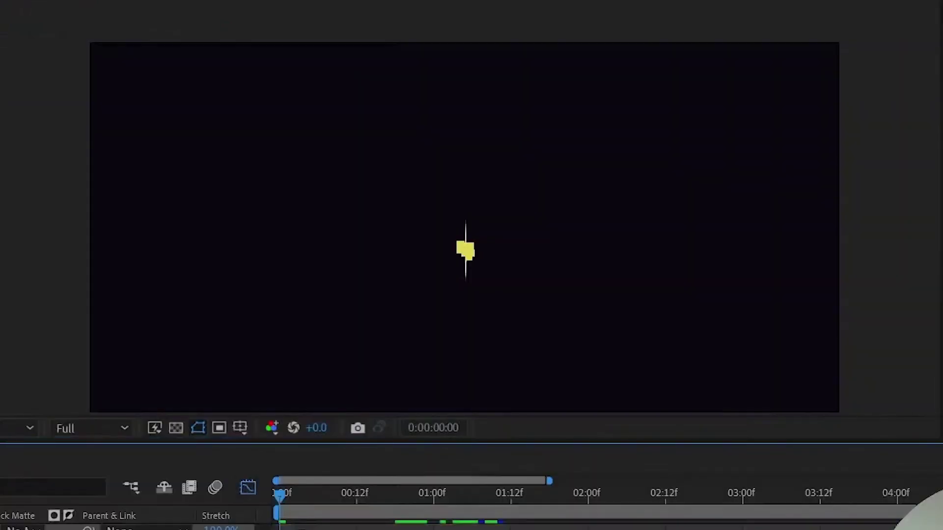
key("space")
key("space")
key("space")
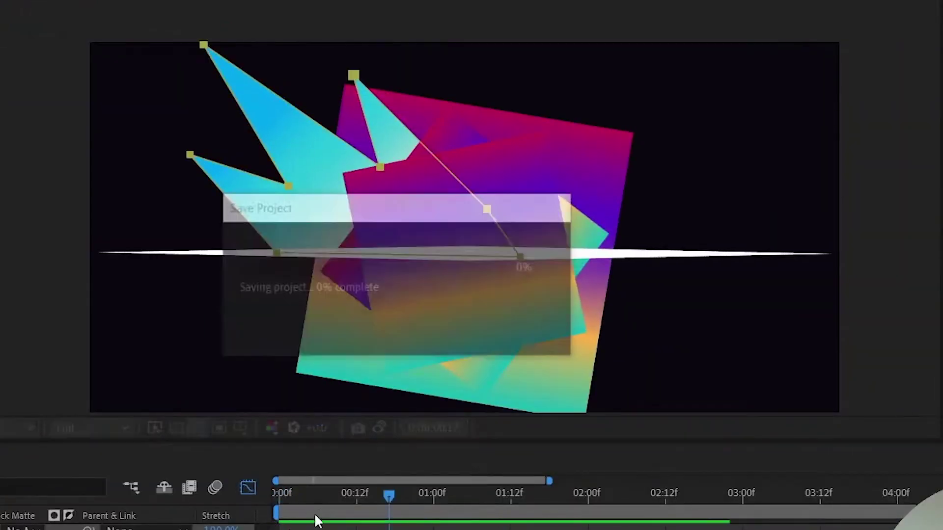
Reshape another spike layer's outline with a curved edge and its lower point pulled left
left_click(541, 418)
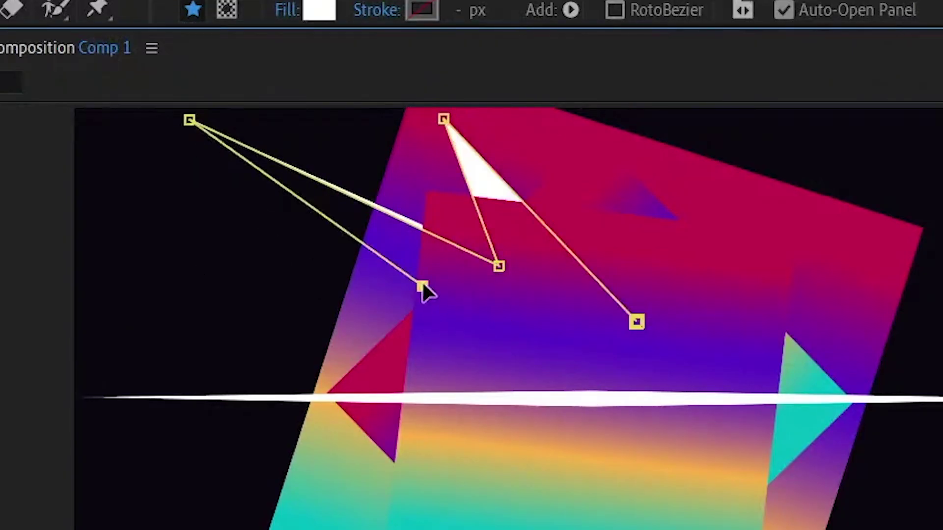
left_click_drag(423, 288, 358, 301)
left_click_drag(409, 402, 325, 399)
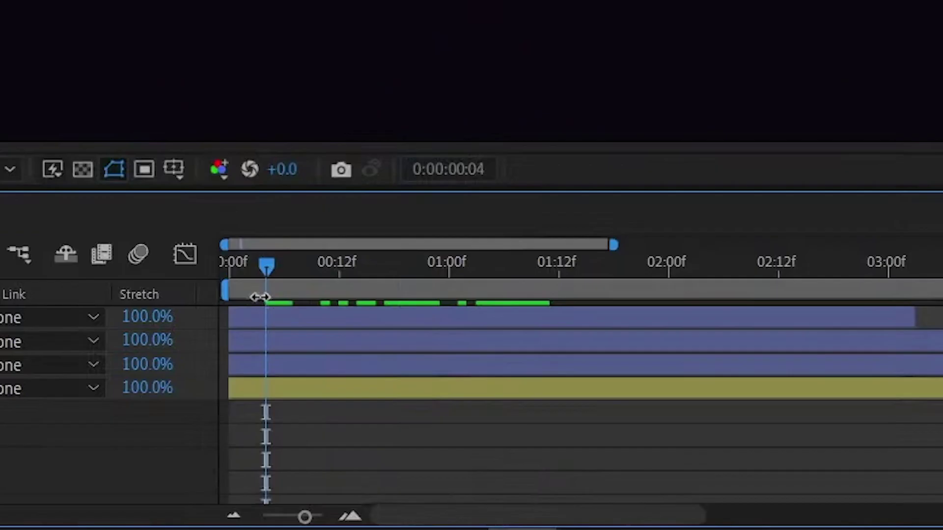
left_click(290, 388)
scroll(289, 401, "down", 3)
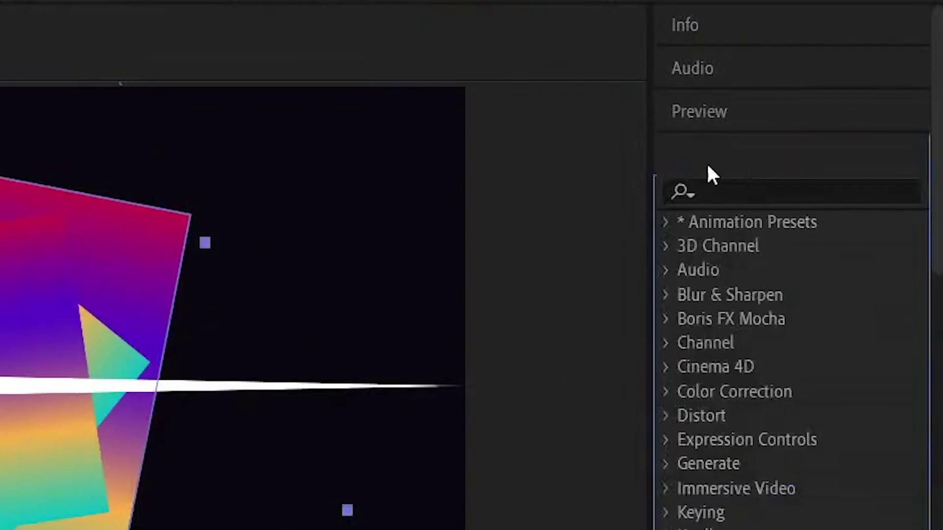
Search 'poster' in Effects & Presets and apply Posterize Time to Shape Layer 5
left_click(757, 197)
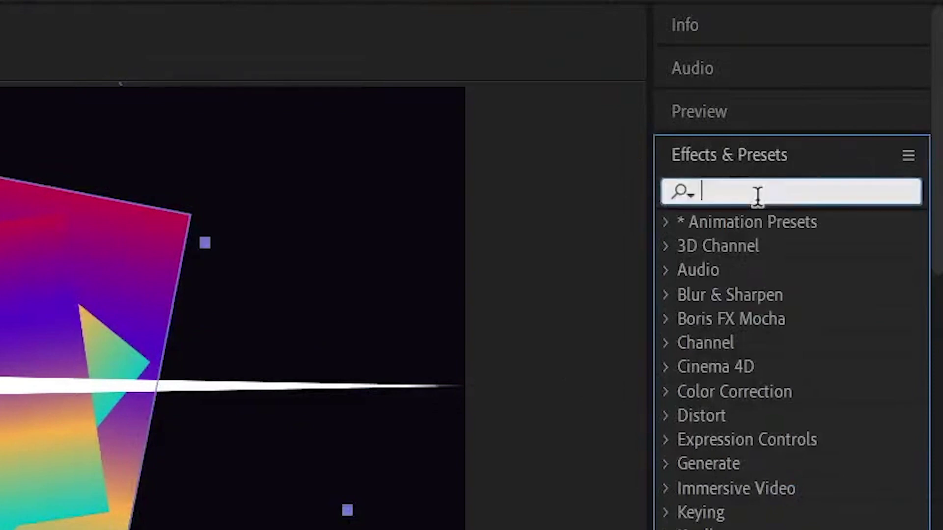
type("poster")
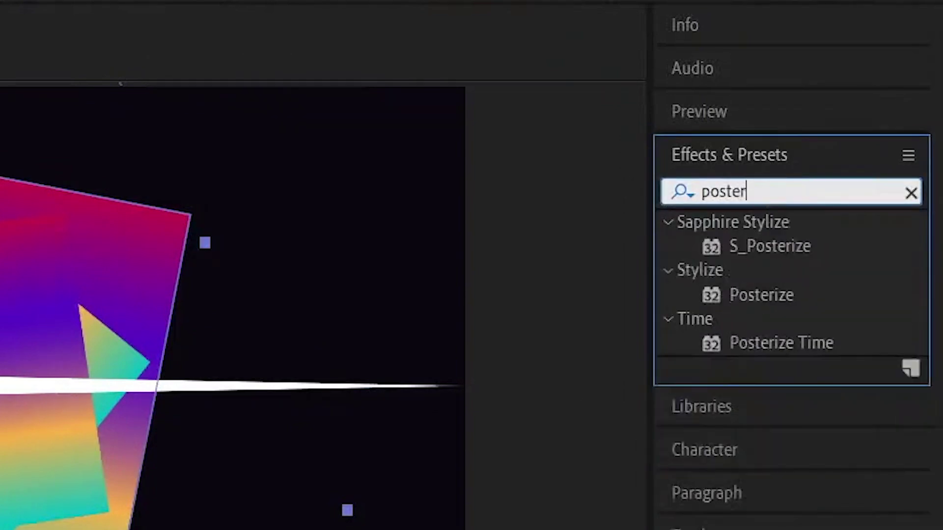
left_click(780, 343)
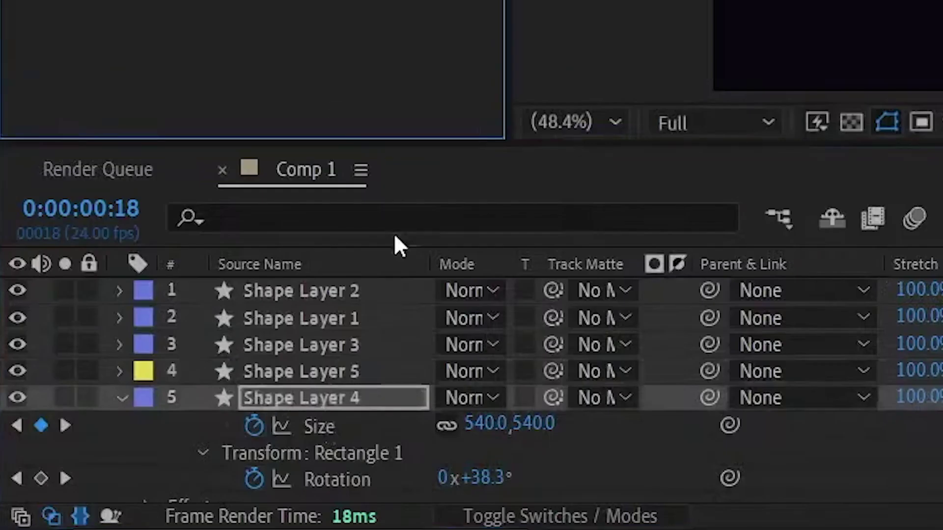
left_click_drag(337, 370, 337, 371)
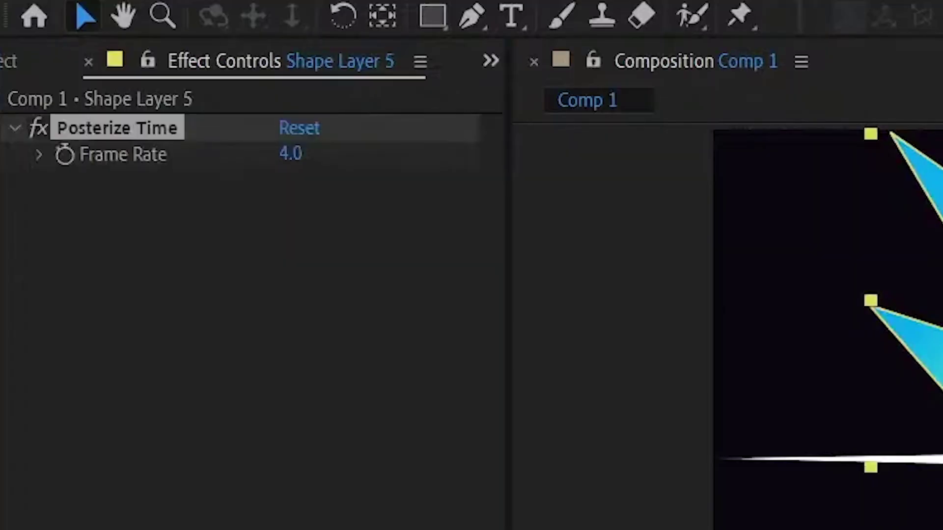
Set Posterize Time's Frame Rate to 6 and preview the choppy spike motion
key("space")
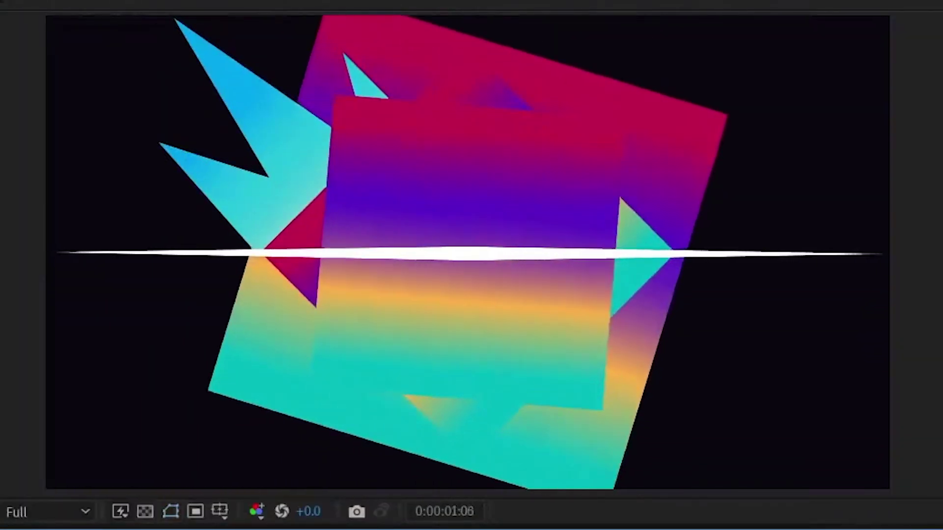
key("space")
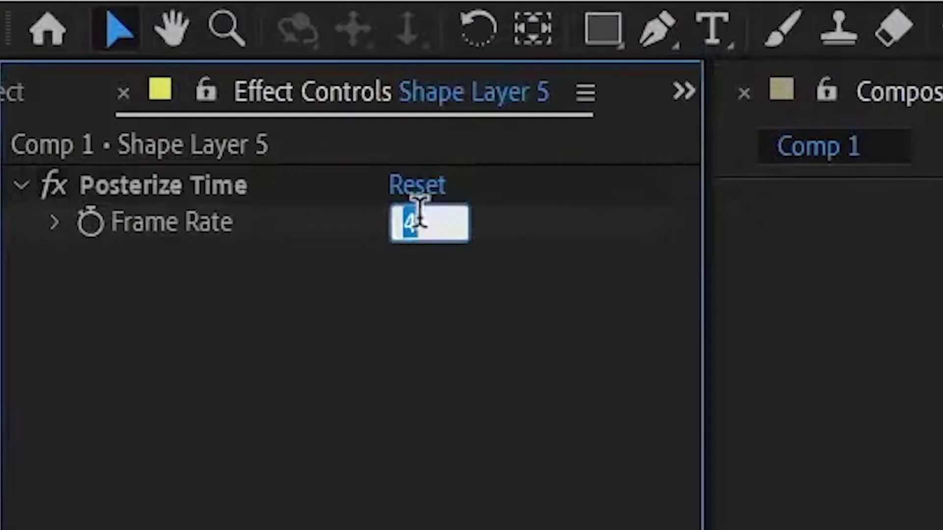
type("6")
key("Return")
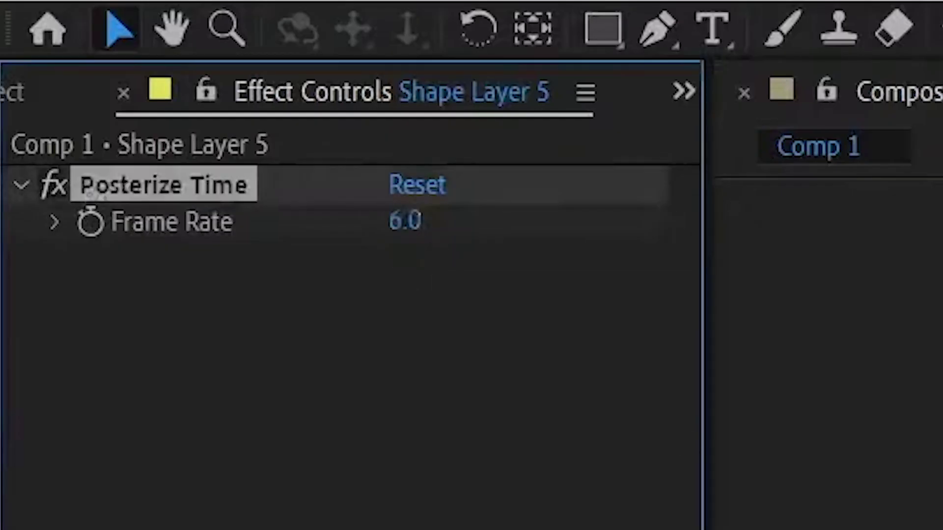
key("space")
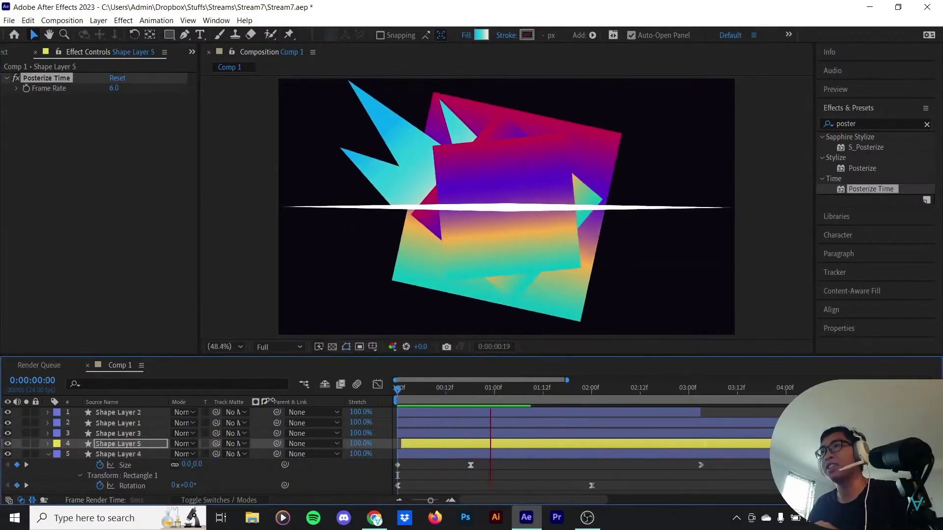
key("space")
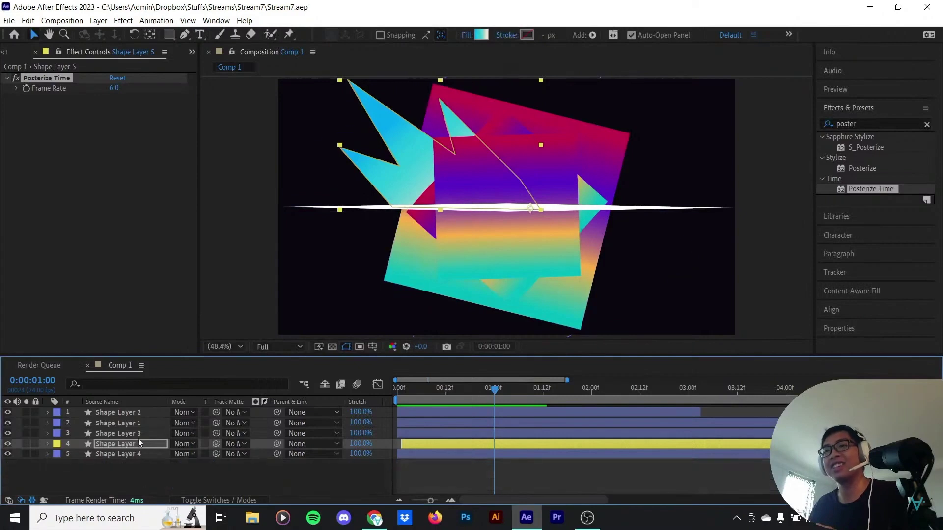
Select Shape Layers 3, 1 and 4 in turn and preview the animation
left_click(138, 435)
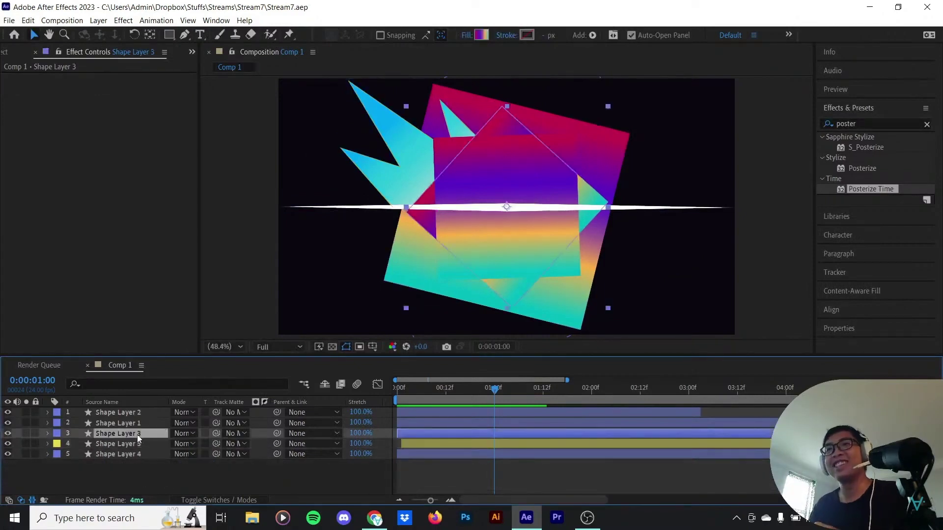
left_click(123, 425)
left_click(123, 434)
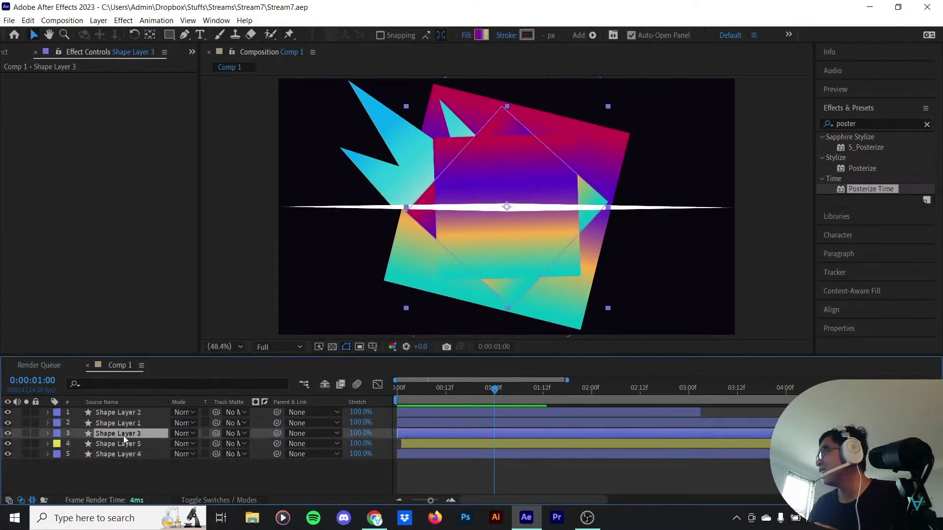
left_click(123, 424)
left_click(133, 454)
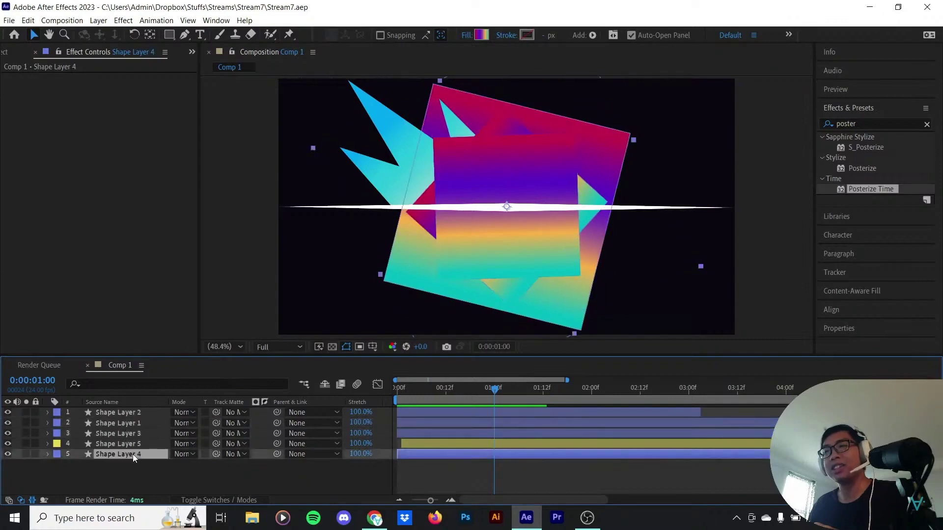
key("space")
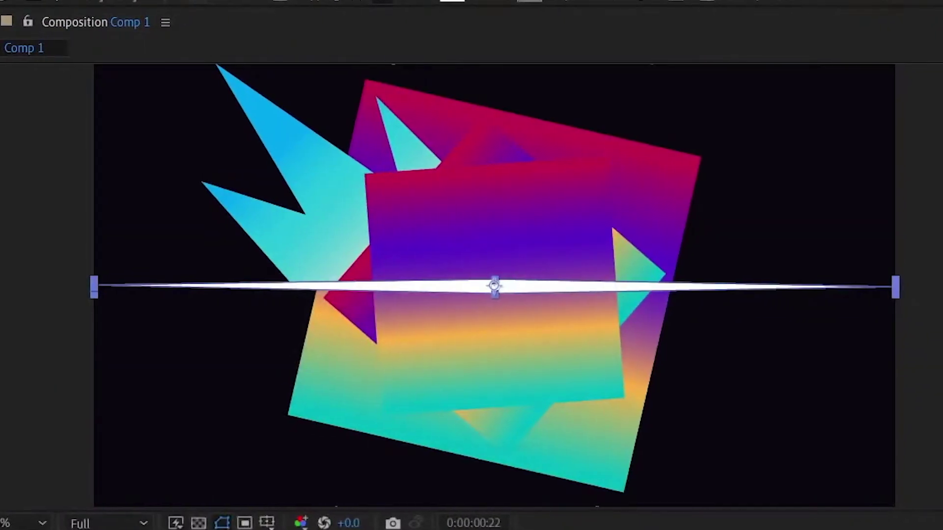
Set the viewer magnification to Fit up to 100% and preview the burst
left_click(27, 523)
left_click(30, 175)
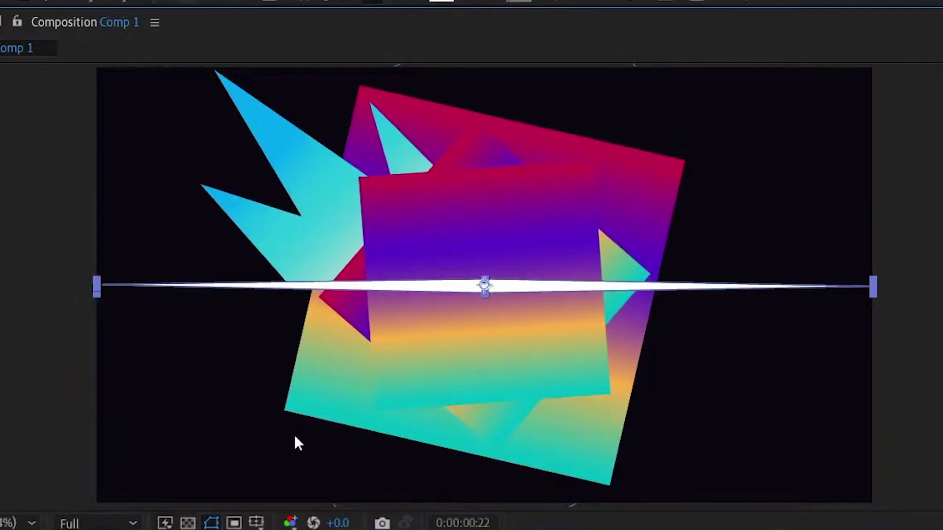
key("space")
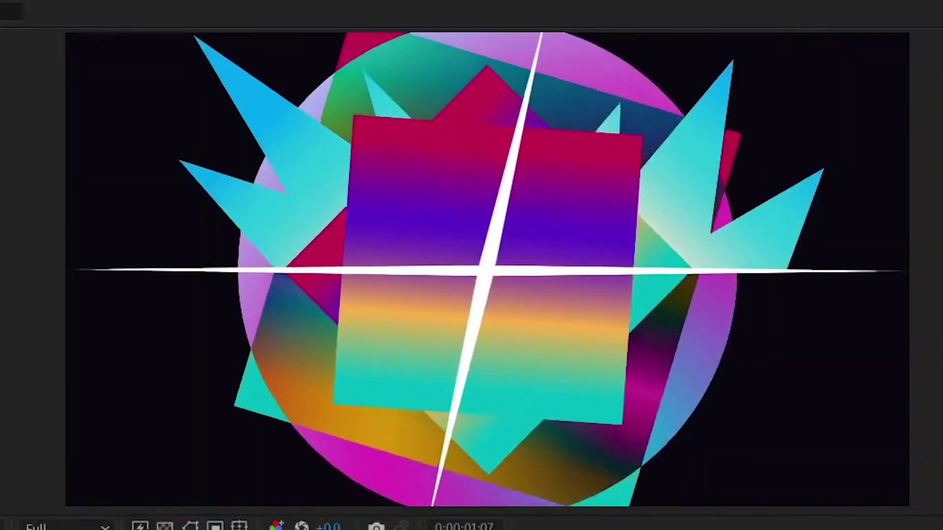
key("space")
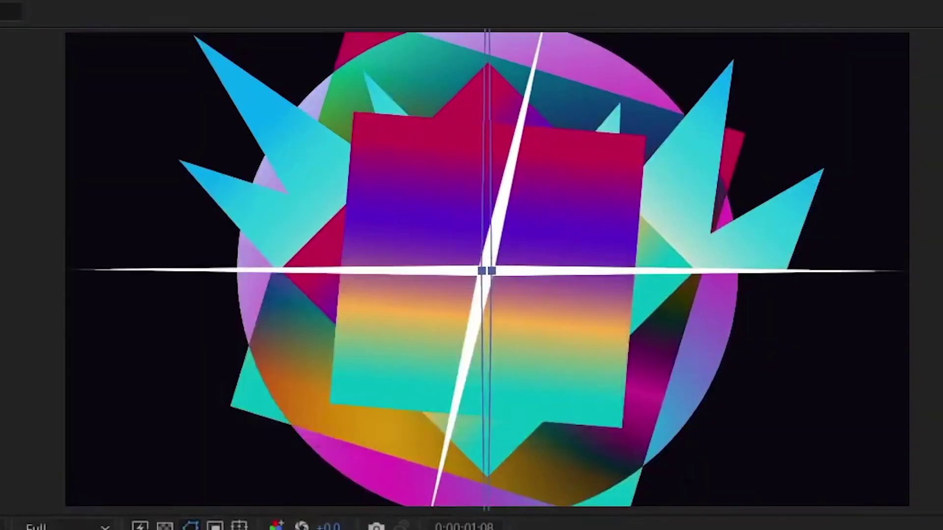
Change Shape Layer 7's blend mode for the gradient circle
left_click(181, 454)
left_click(242, 332)
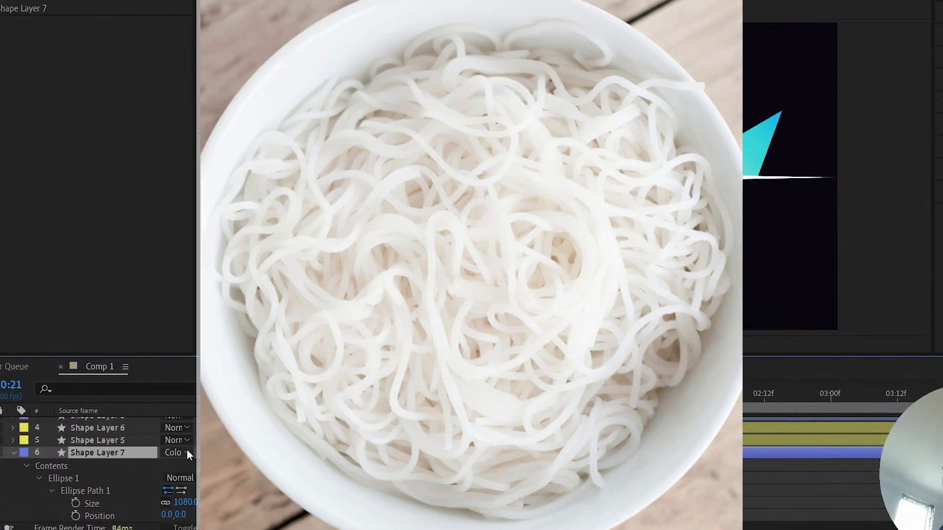
key("shift+equal")
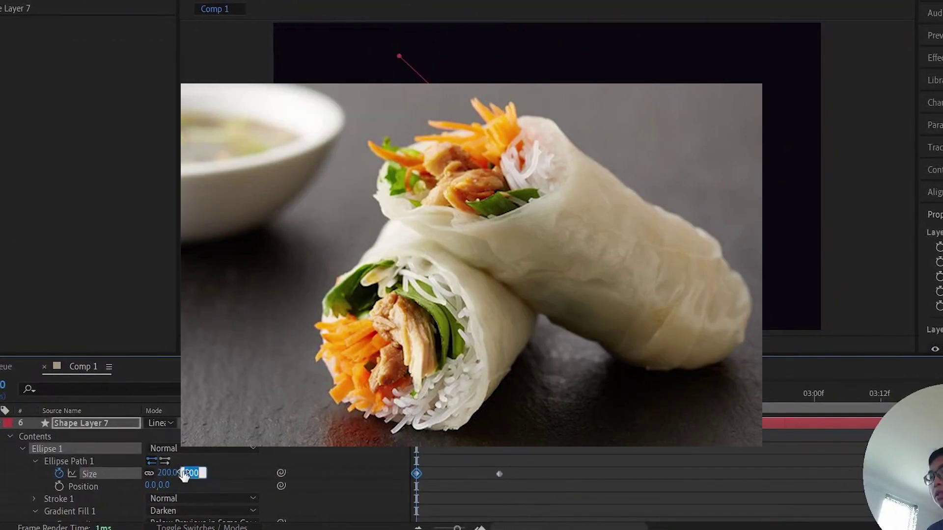
Move the circle's Size keyframe later and inspect its speed curve while scrubbing
left_click(455, 474)
left_click_drag(454, 474, 515, 475)
left_click(588, 397)
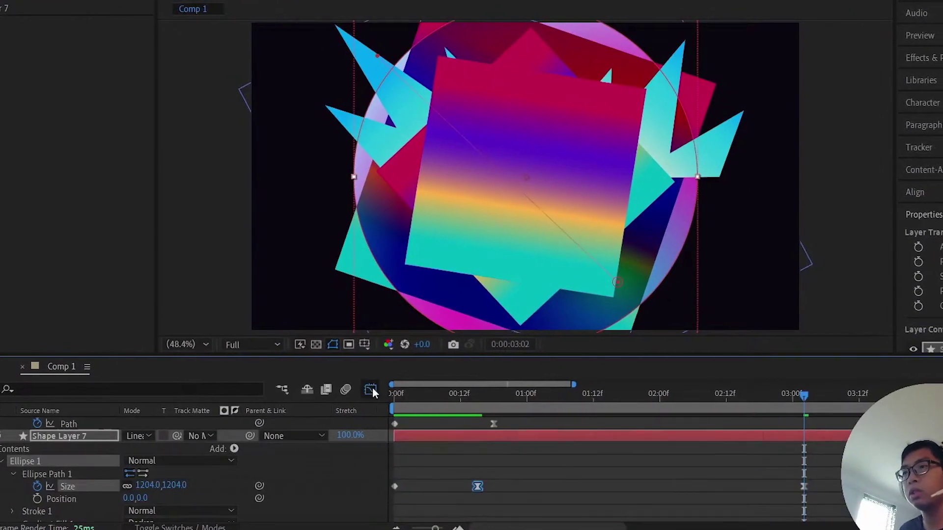
left_click(372, 388)
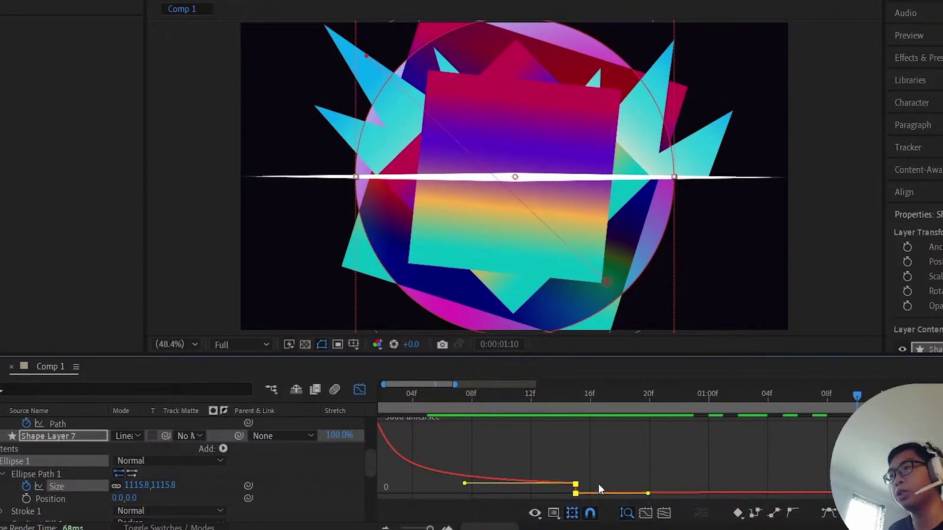
left_click_drag(630, 403, 424, 399)
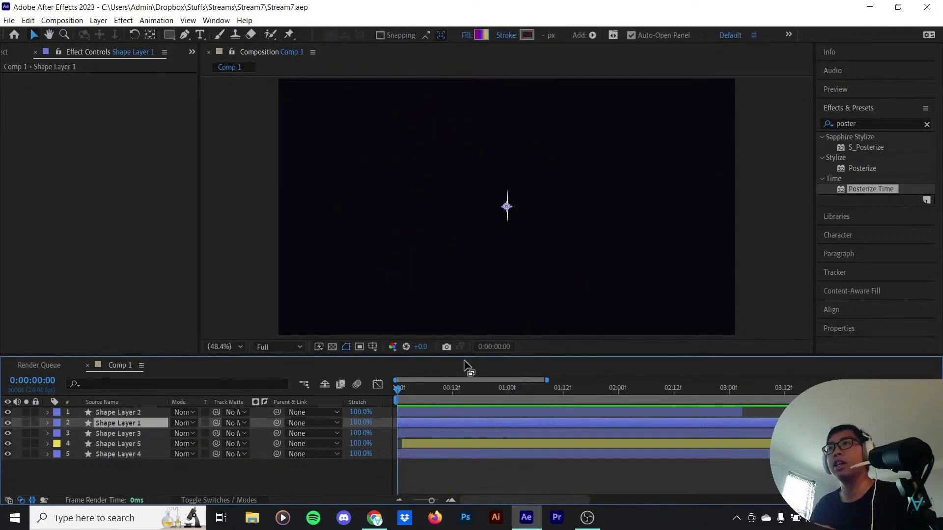
Preview the burst animation with Shape Layer 5 selected in the timeline
key("space")
left_click(471, 443)
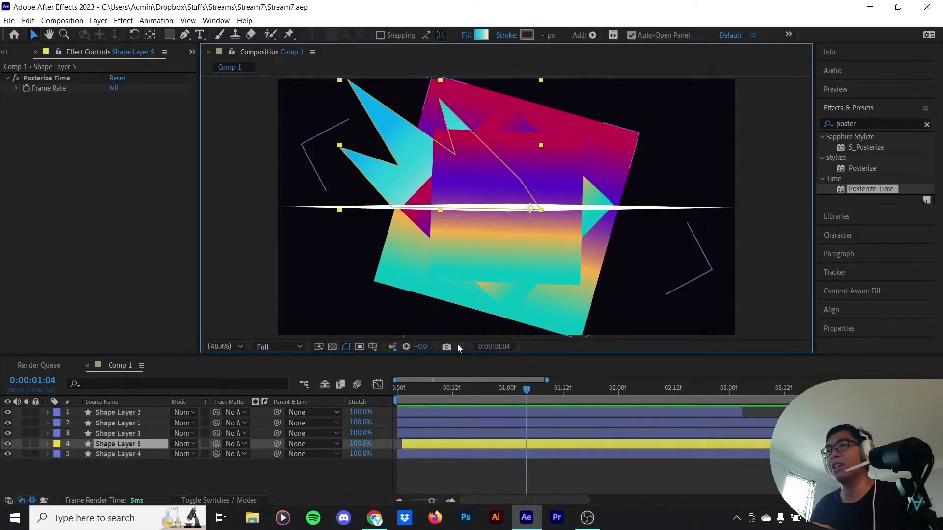
left_click(133, 445)
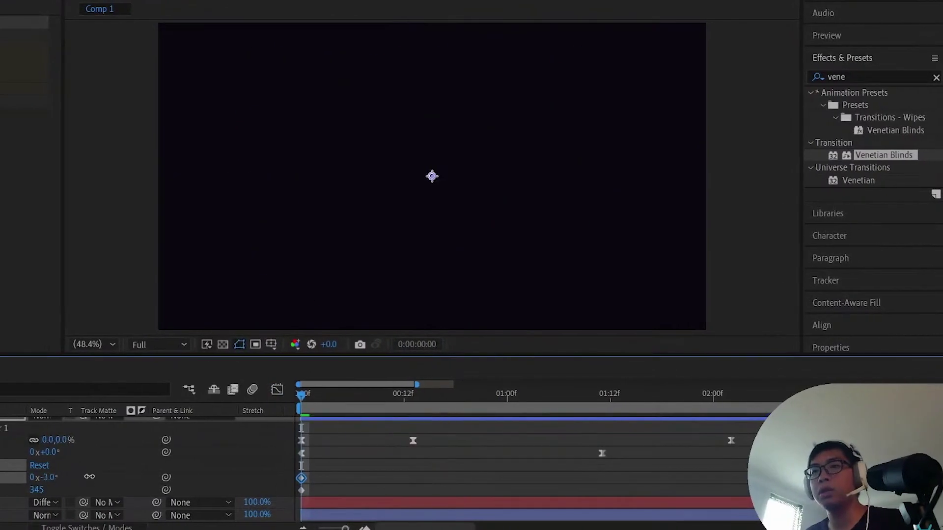
key("space")
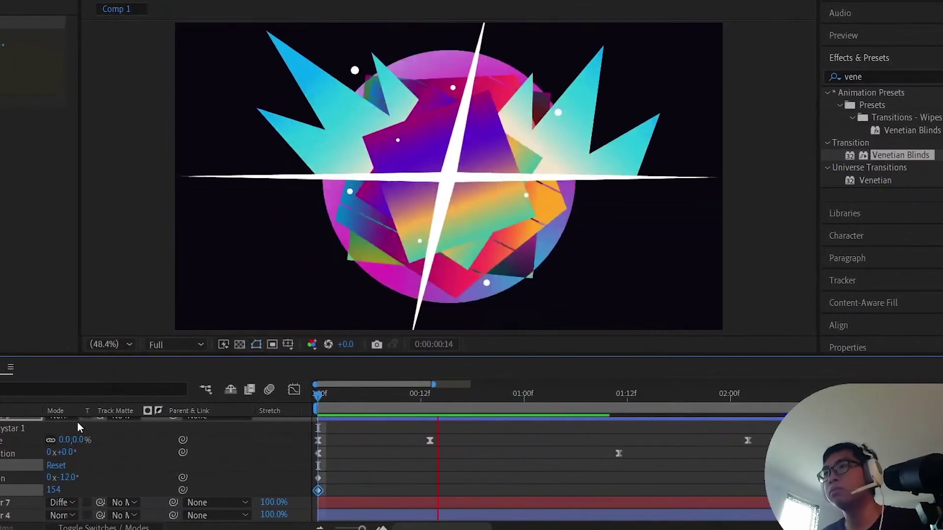
Create a comp-sized ellipse layer with the Ellipse tool
scroll(362, 455, "up", 3)
left_click(121, 344)
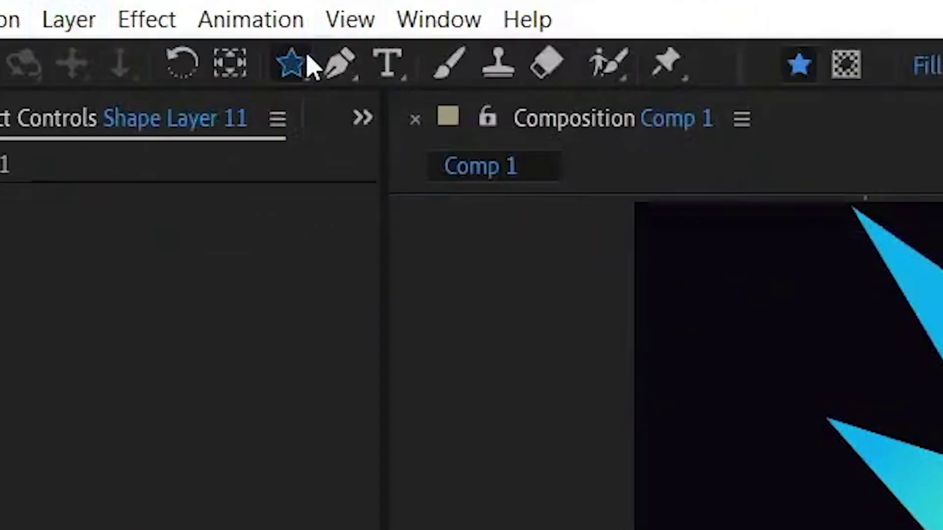
left_click_drag(310, 66, 449, 150)
double_click(291, 63)
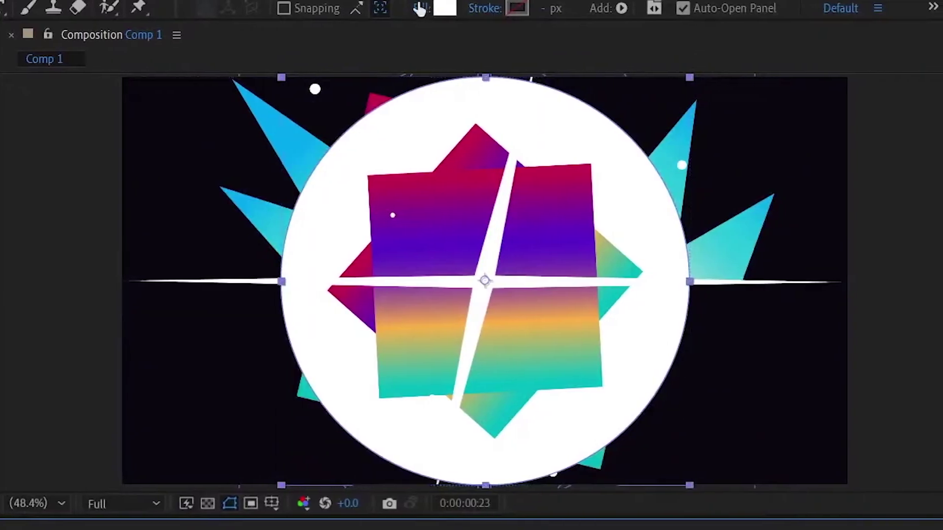
Give the ellipse a radial gradient fill stretched to its right edge, showing the Zig Zag settings
left_click(429, 8)
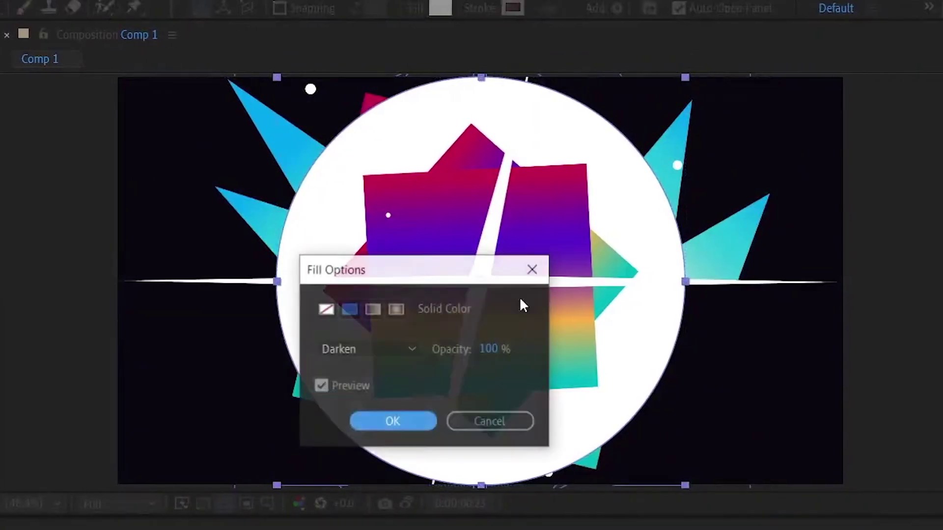
left_click(396, 309)
left_click(403, 421)
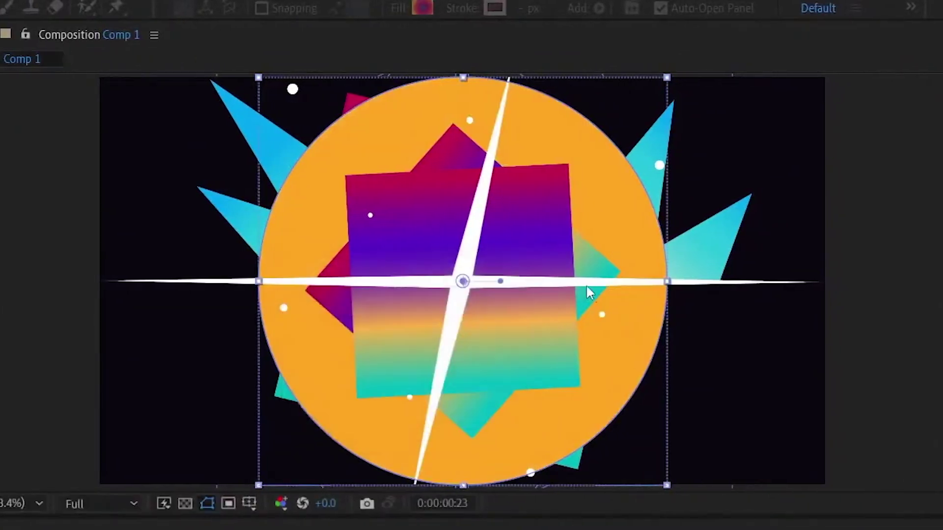
left_click_drag(501, 281, 667, 282)
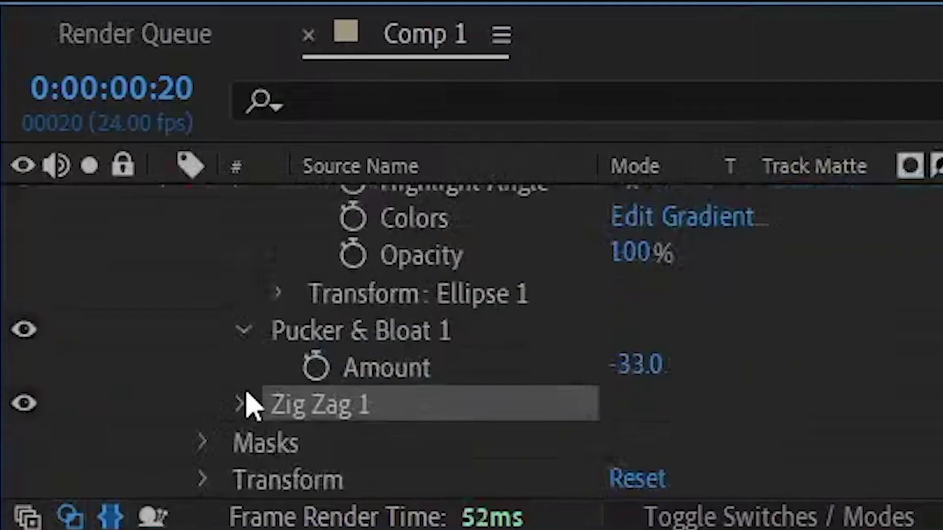
left_click(240, 404)
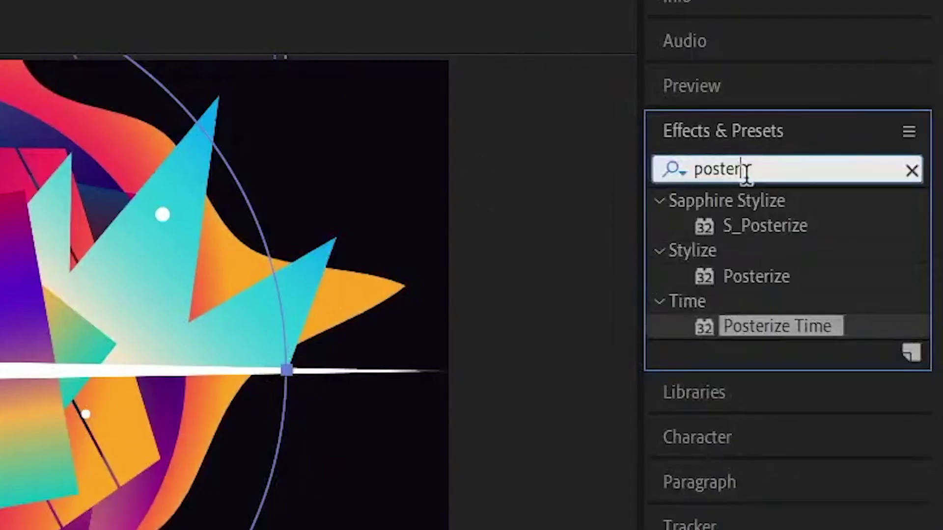
Find a second Transform effect and rotate Shape Layer 11 about 9.5° with it
type("tr")
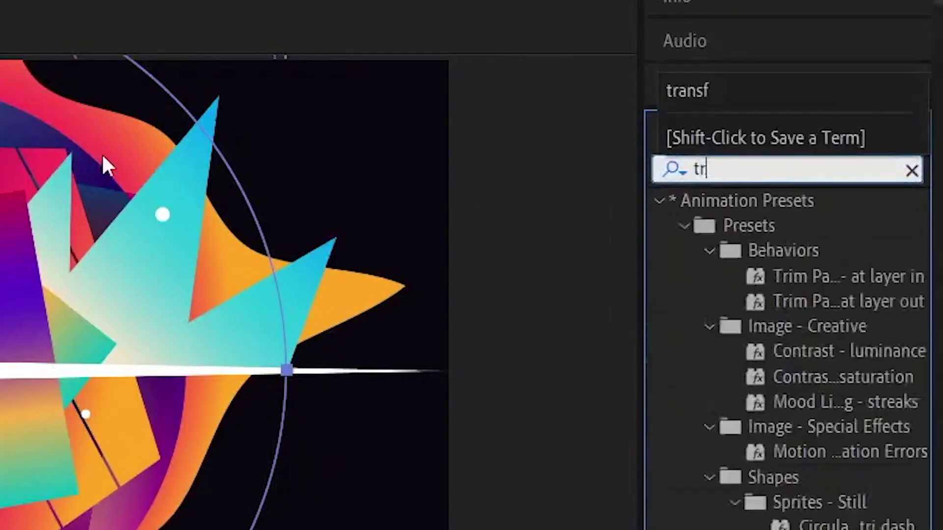
type("aná")
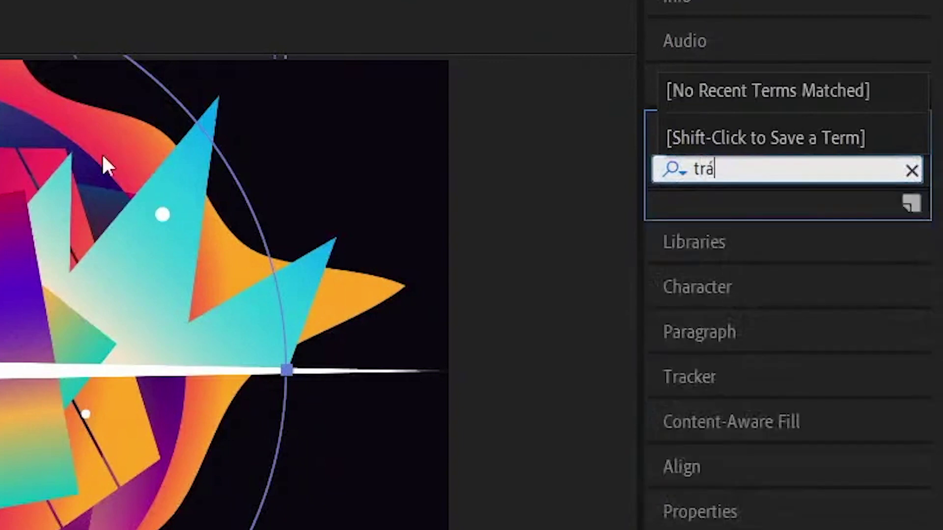
key("BackSpace")
type("nann")
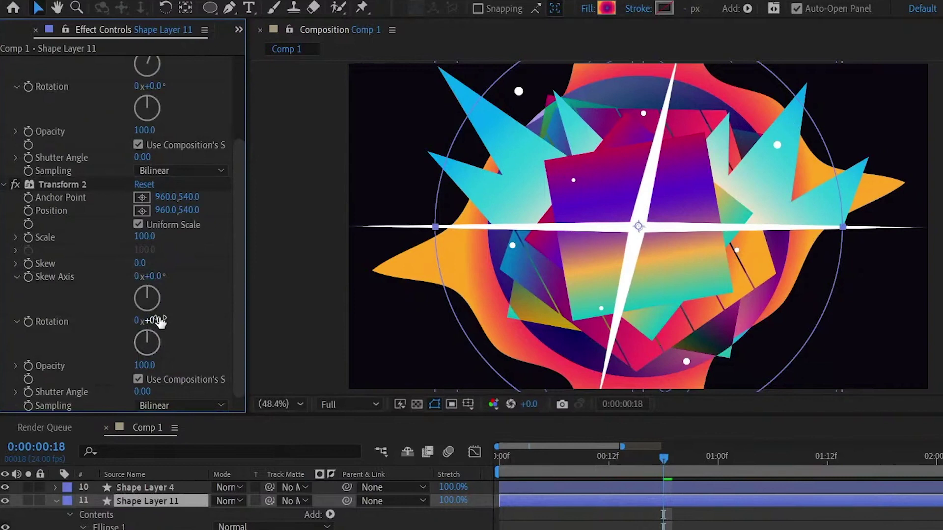
left_click_drag(160, 322, 168, 320)
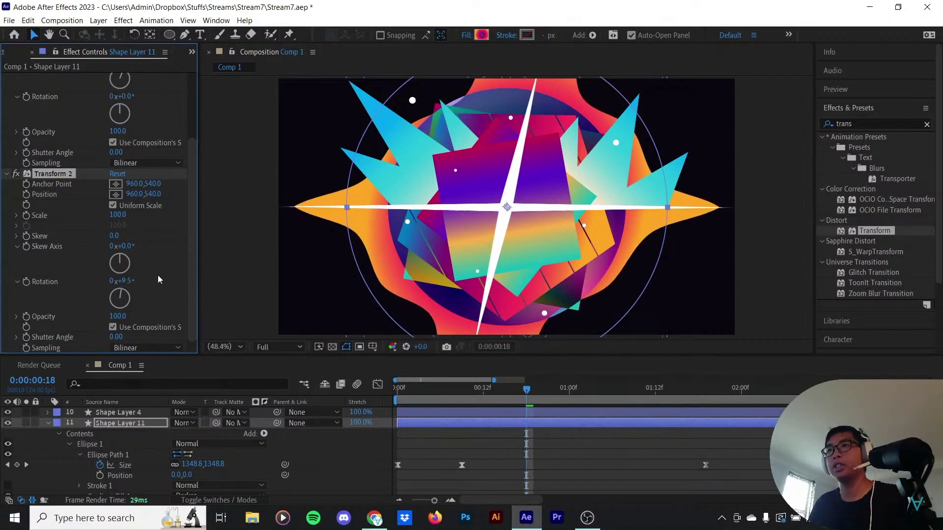
Check the composition at 100%, fit it back in view, save the project and scrub-preview
key("period")
key("period")
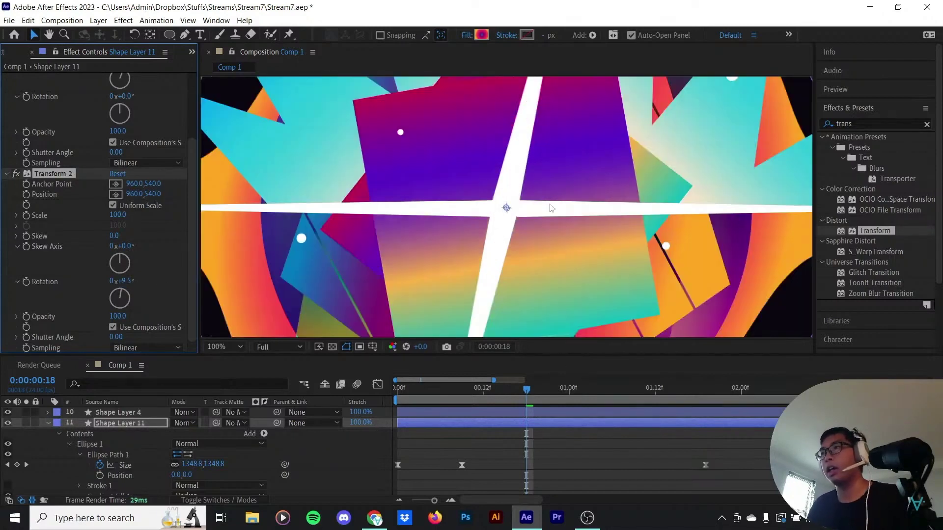
left_click_drag(617, 209, 598, 211)
left_click(223, 346)
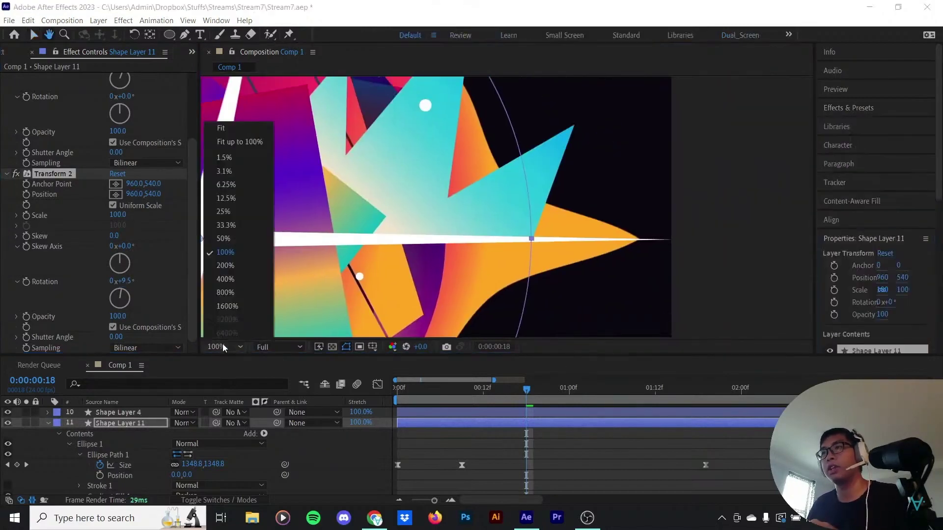
left_click(240, 142)
left_click(520, 439)
key("ctrl+s")
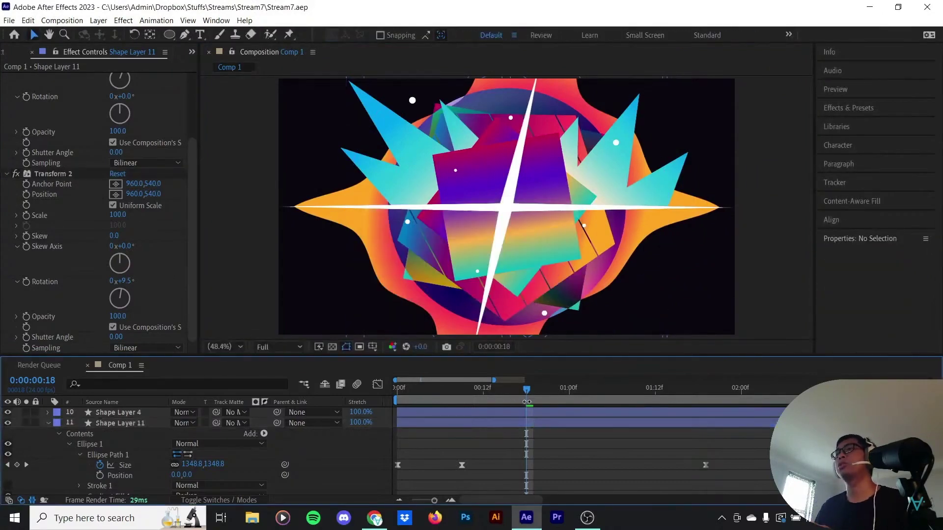
left_click_drag(491, 394, 435, 402)
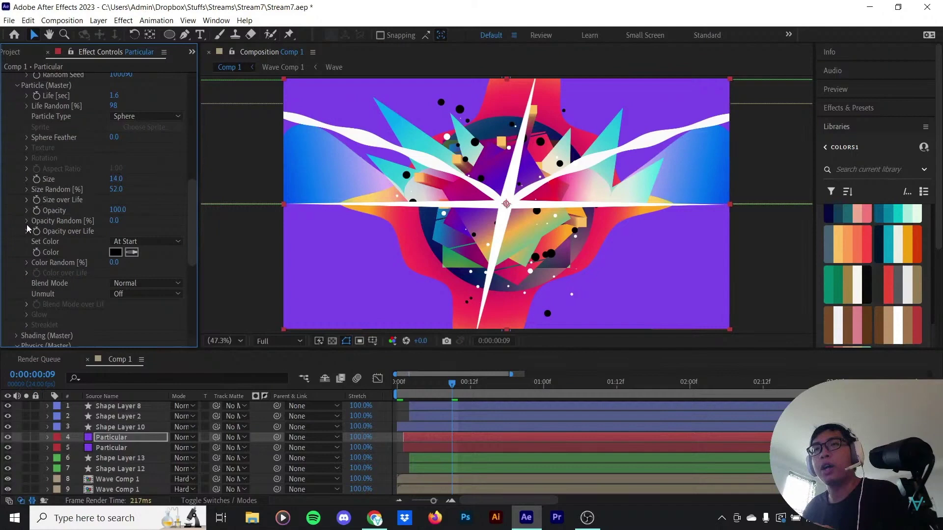
Confirm a pink-purple Particular particle colour and collapse Color over Life
left_click(26, 233)
scroll(64, 240, "down", 1)
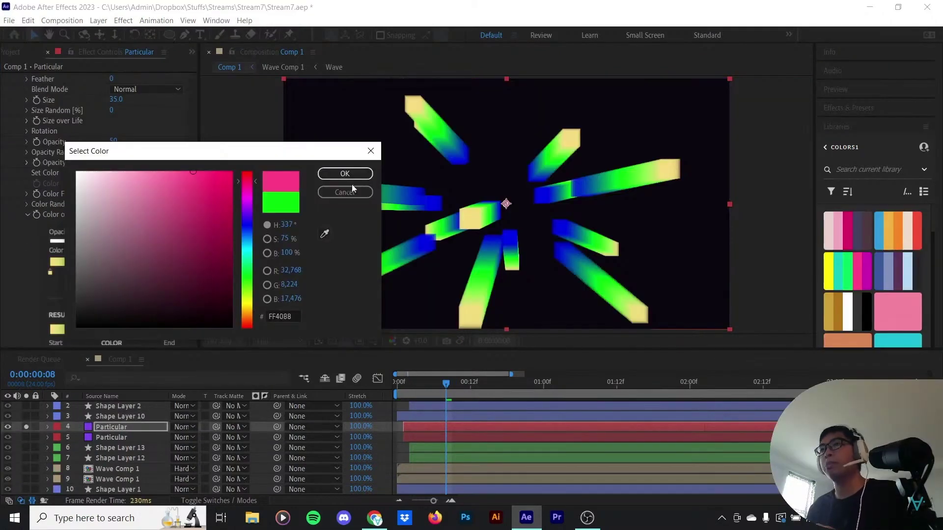
left_click(345, 175)
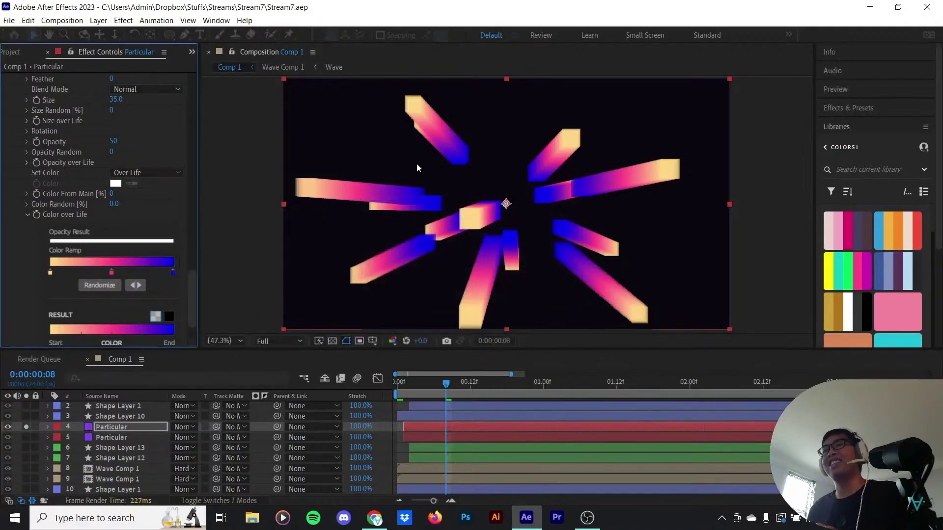
left_click(27, 215)
Tilt the Particular emitter's Y Rotation to 69°
scroll(76, 270, "up", 1)
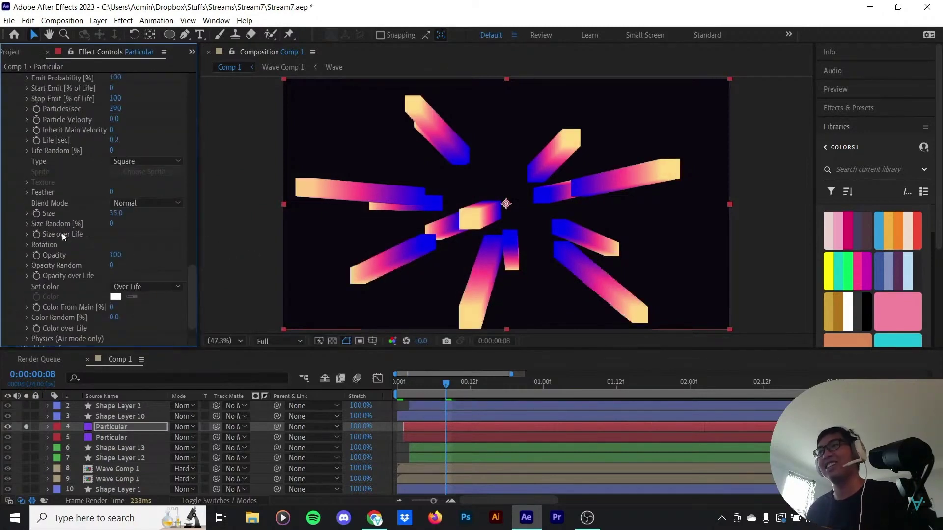
scroll(57, 239, "up", 5)
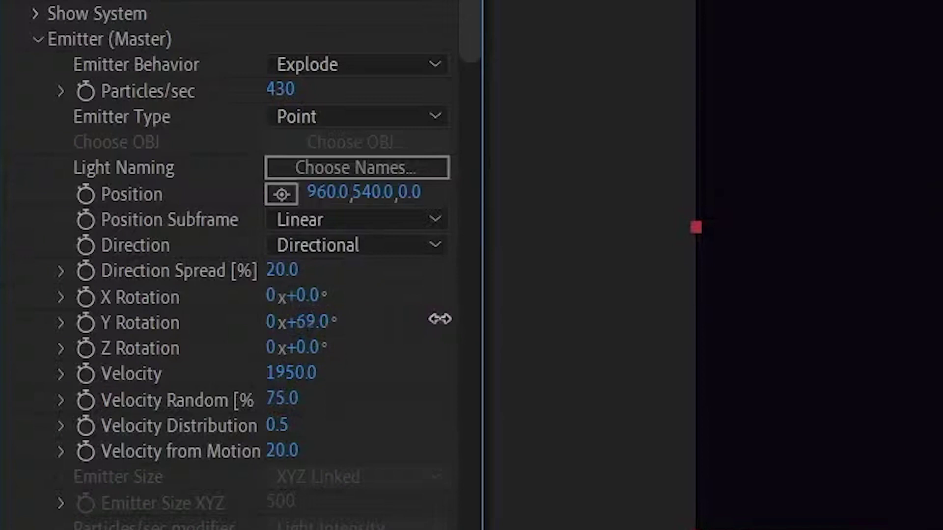
left_click_drag(516, 321, 570, 322)
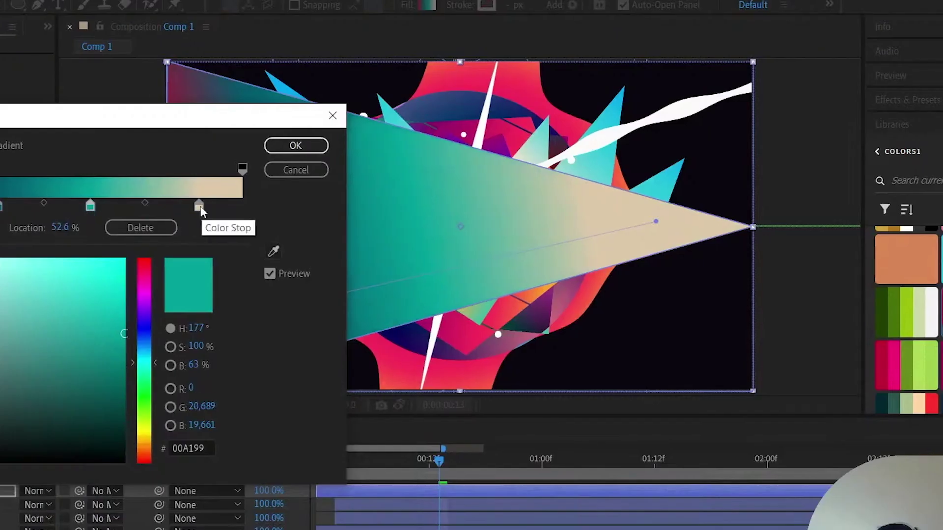
Move the gradient's end stop to 100%, colour it green 97BF04, and shift the cream midpoint to 58.7%
left_click(246, 212)
left_click_drag(246, 212, 253, 207)
left_click(926, 299)
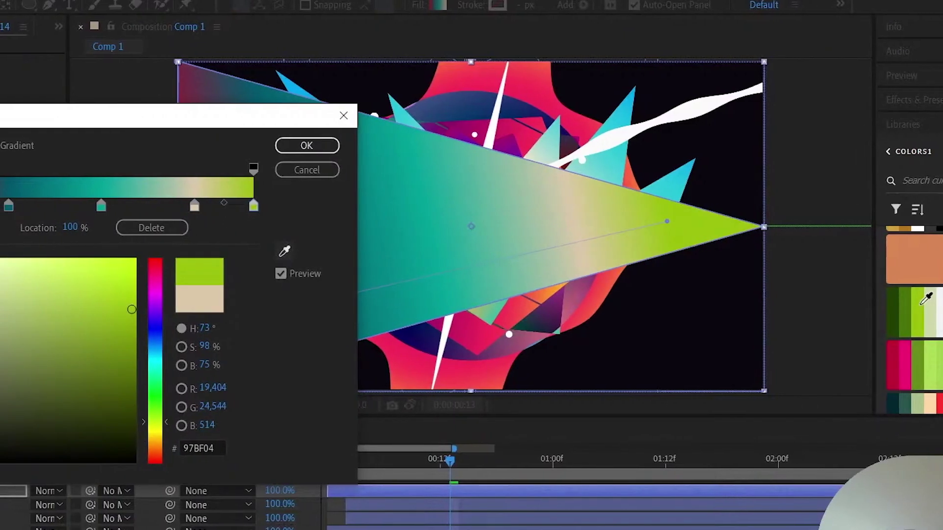
left_click_drag(194, 205, 220, 207)
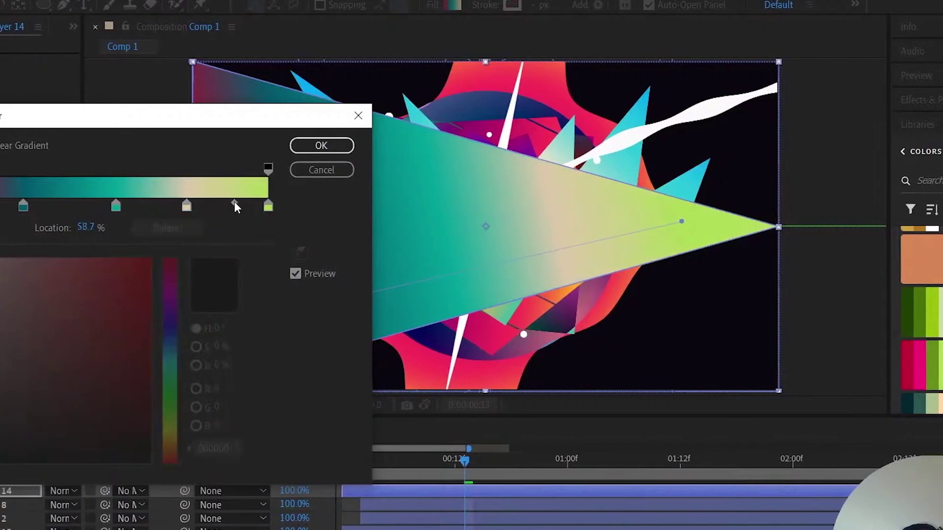
left_click(116, 205)
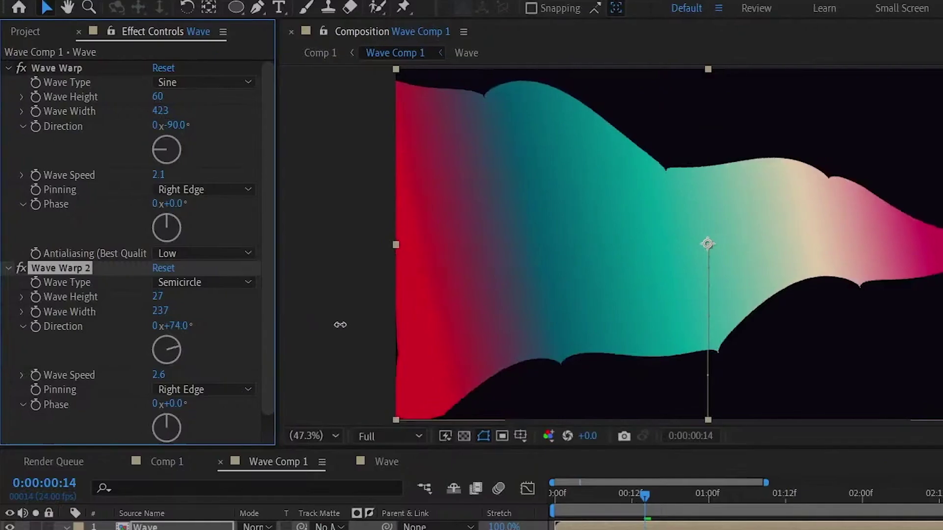
Try Triangle waves on Wave Warp 2 with width 307 and a slightly turned direction
left_click_drag(151, 311, 210, 308)
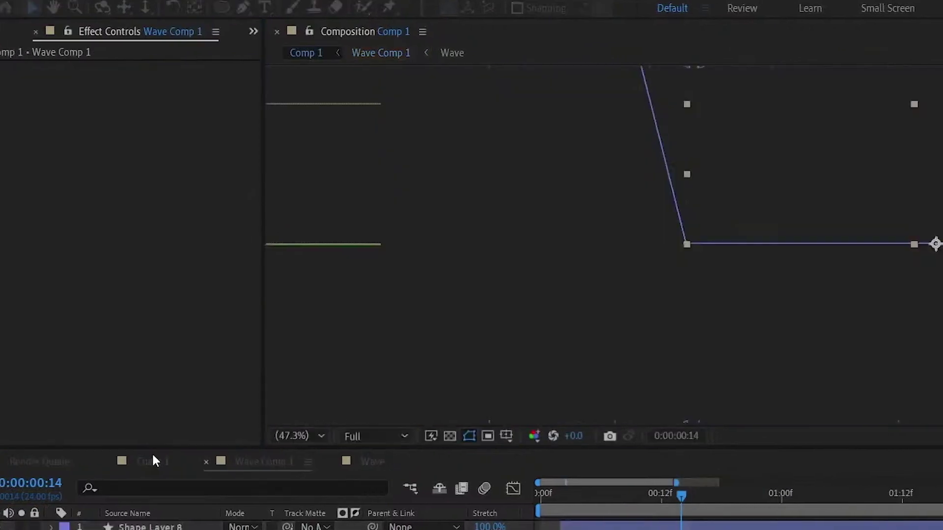
left_click_drag(679, 495, 548, 499)
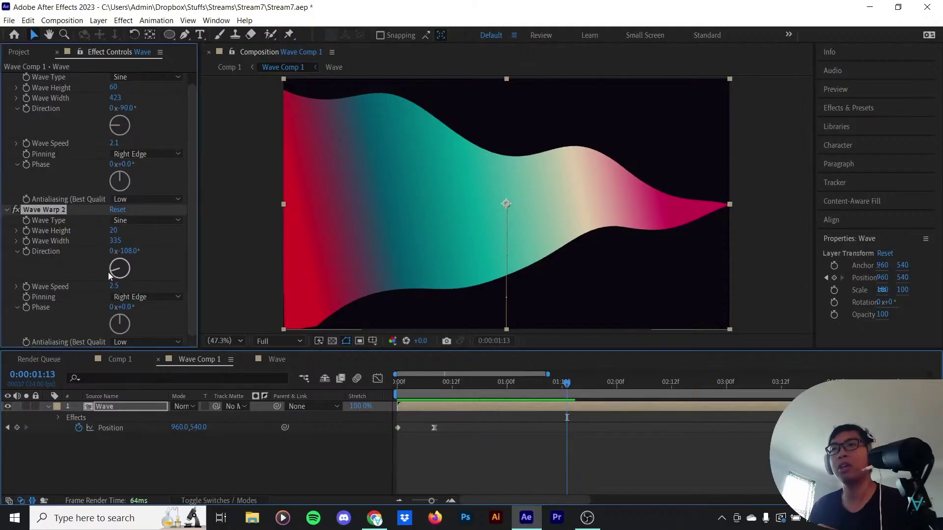
left_click_drag(109, 272, 111, 280)
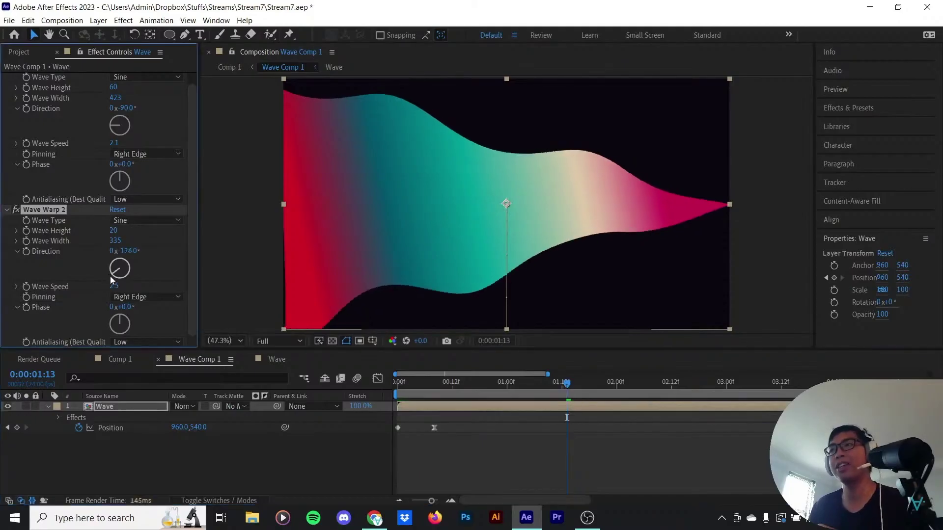
left_click(142, 220)
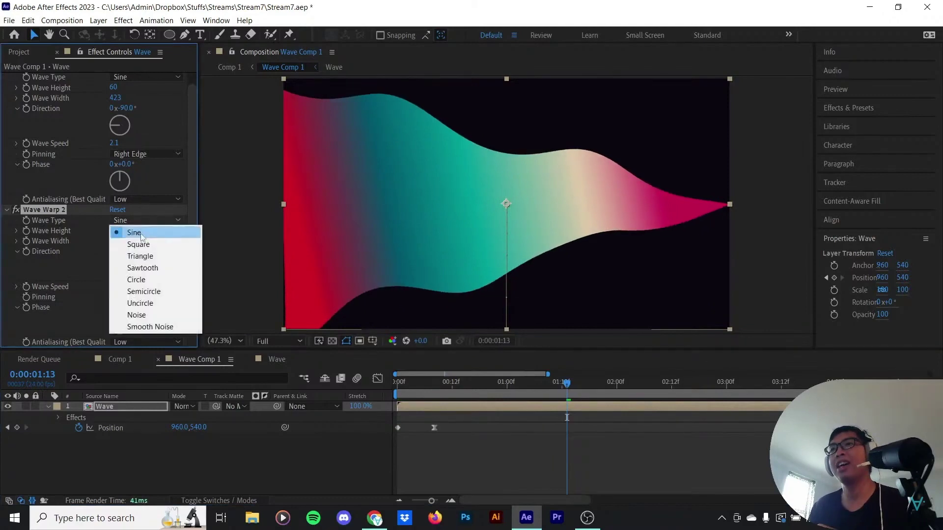
left_click(140, 252)
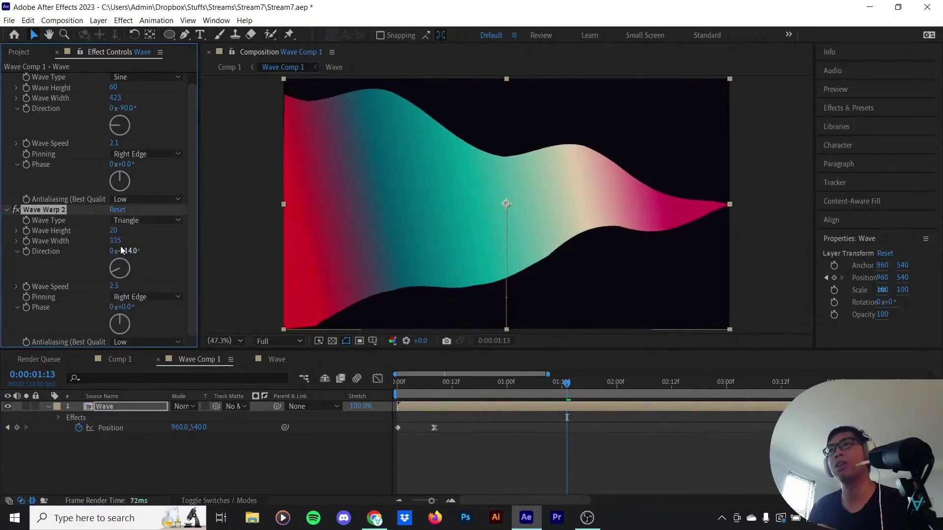
left_click_drag(150, 247, 140, 247)
Return Wave Warp 2 to Sine waves with height 70, speed 2.6 and direction -113°
left_click(147, 220)
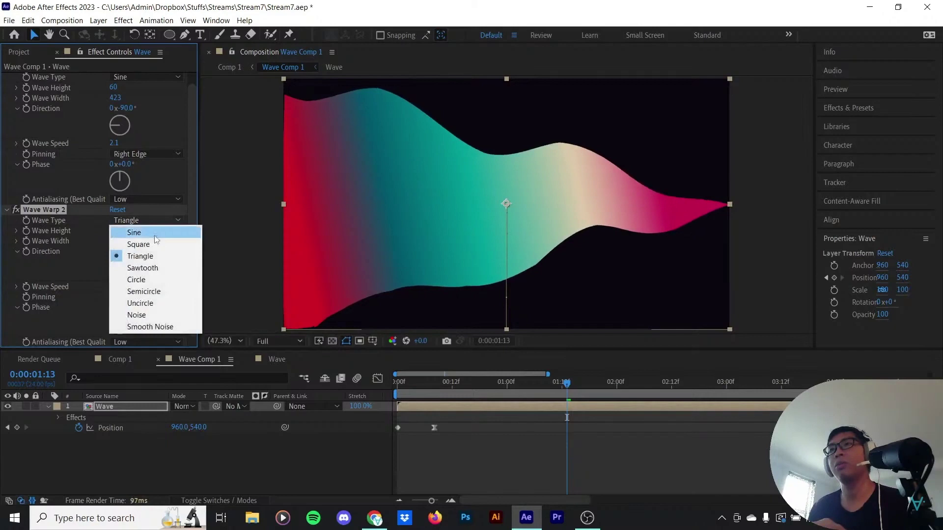
left_click(148, 268)
left_click(147, 220)
left_click(147, 278)
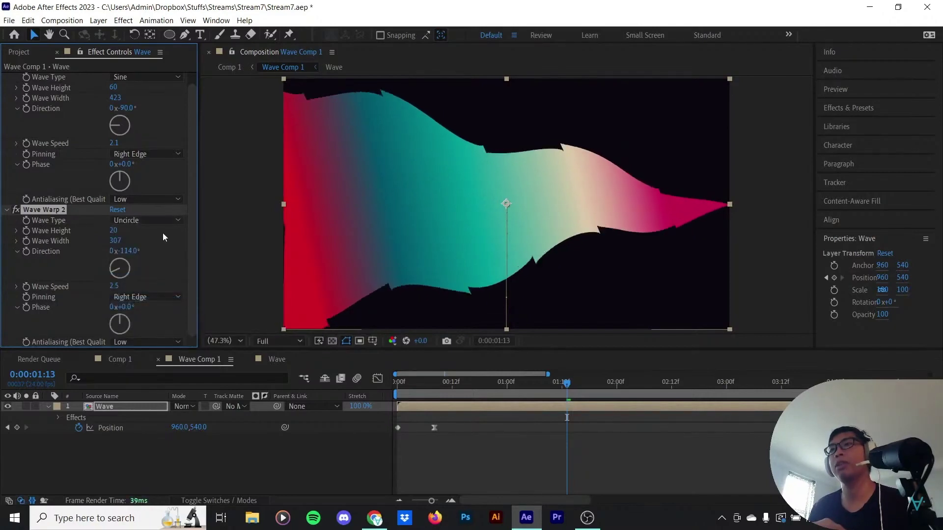
left_click(147, 220)
left_click(120, 232)
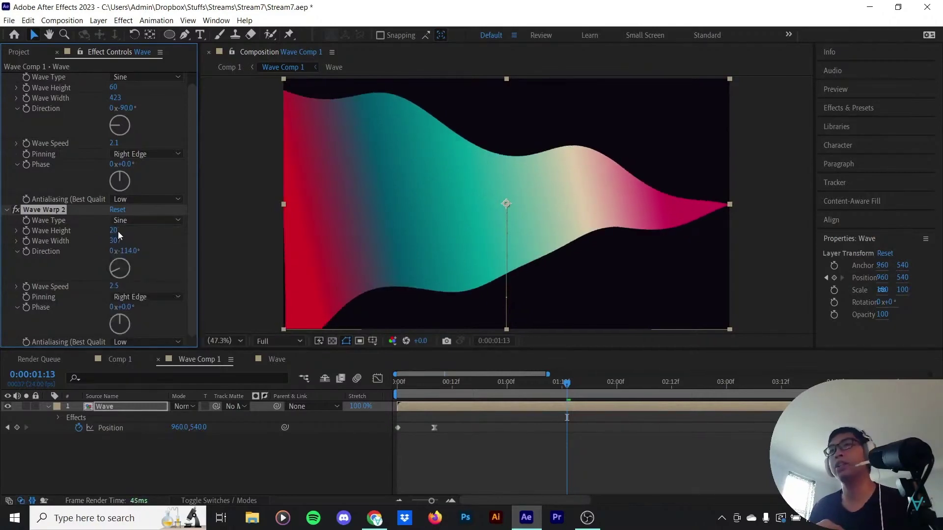
left_click_drag(120, 232, 122, 234)
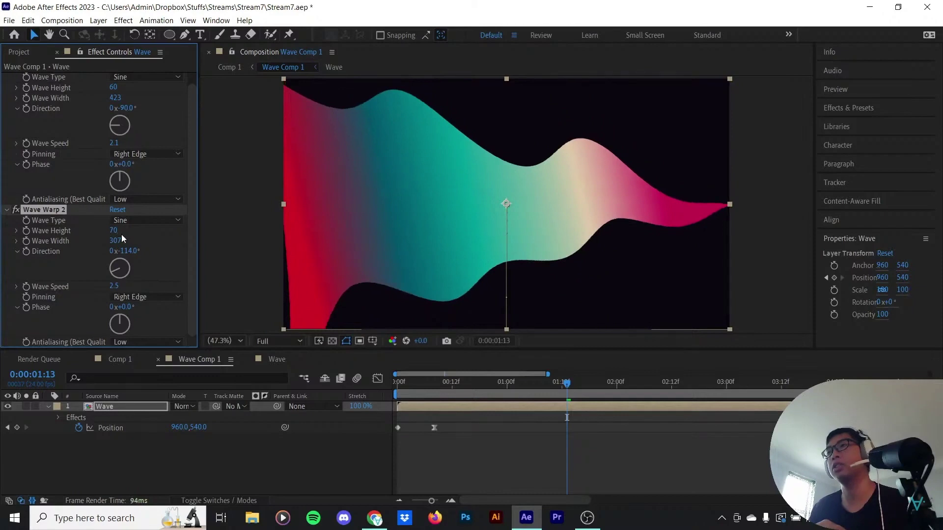
left_click_drag(98, 288, 98, 278)
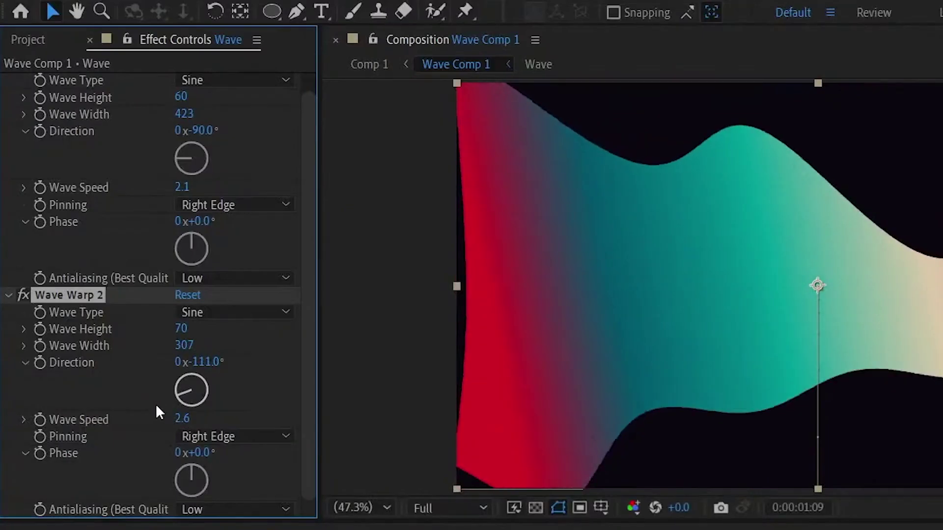
left_click_drag(157, 407, 157, 410)
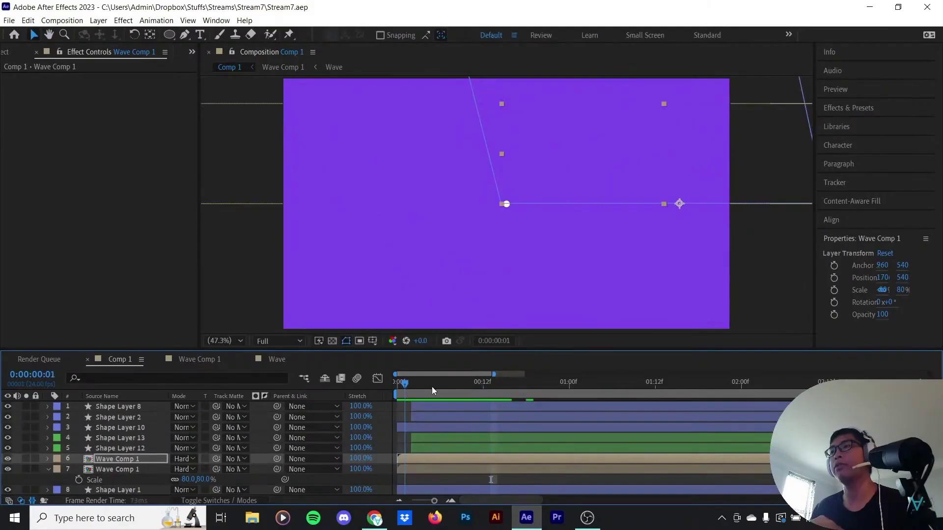
left_click_drag(439, 387, 479, 383)
In Wave Comp 1, set Wave Warp 2 to Semicircle at 73°, lower its height to 27, and save
left_click(199, 359)
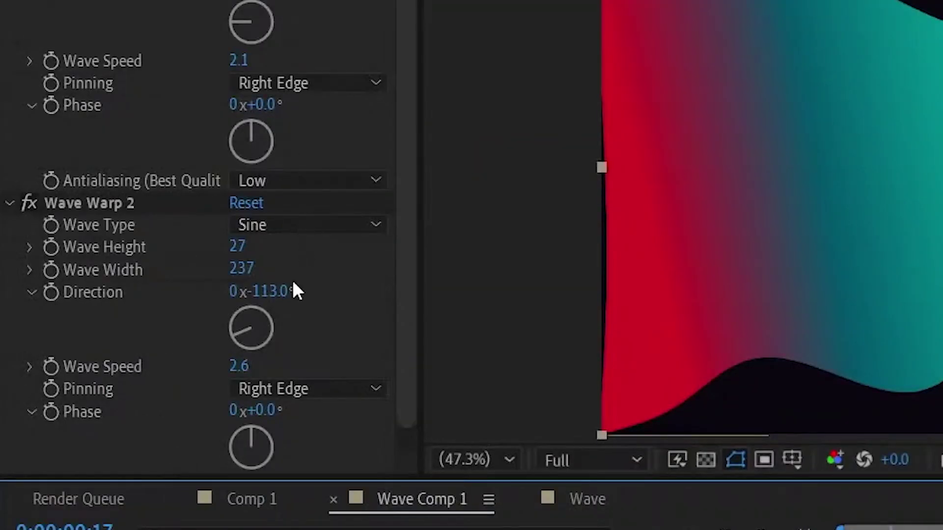
left_click(276, 225)
left_click(304, 402)
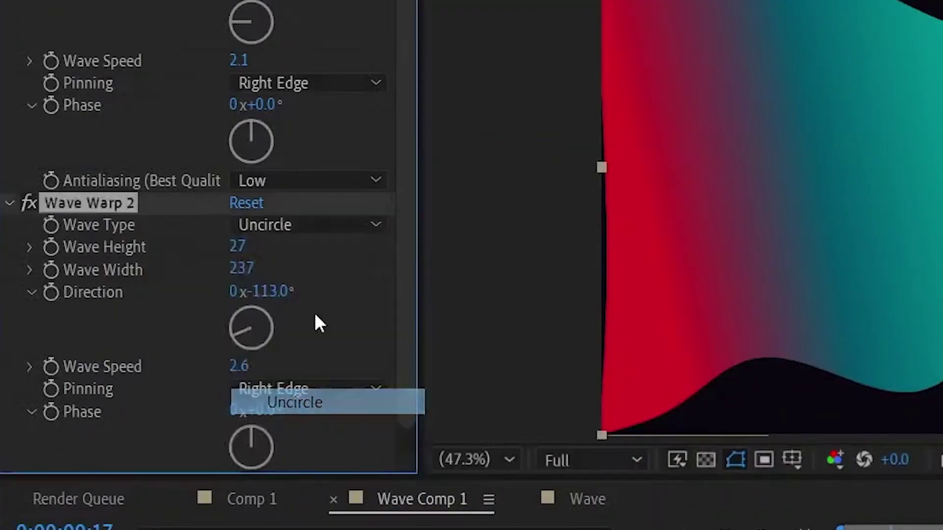
left_click(313, 224)
left_click(335, 377)
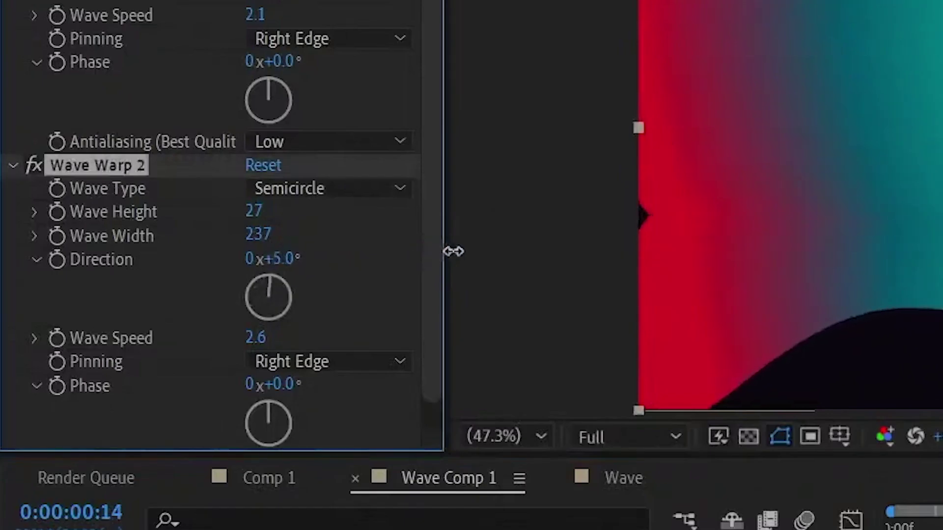
left_click_drag(487, 259, 515, 260)
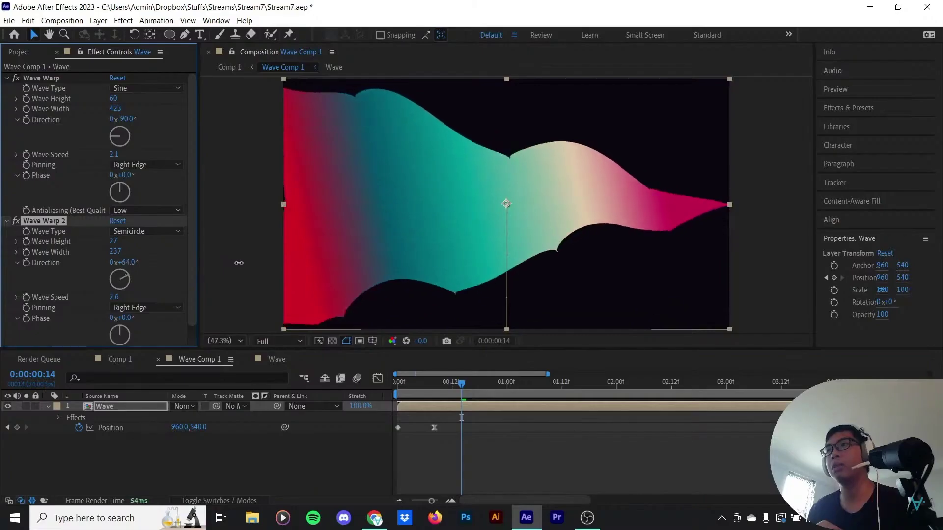
left_click_drag(238, 263, 243, 261)
left_click_drag(113, 241, 171, 240)
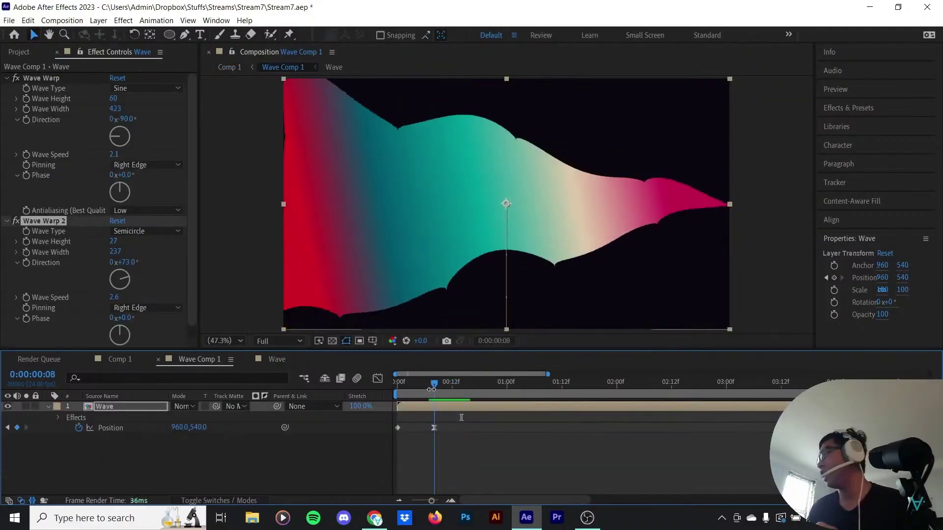
key("ctrl+s")
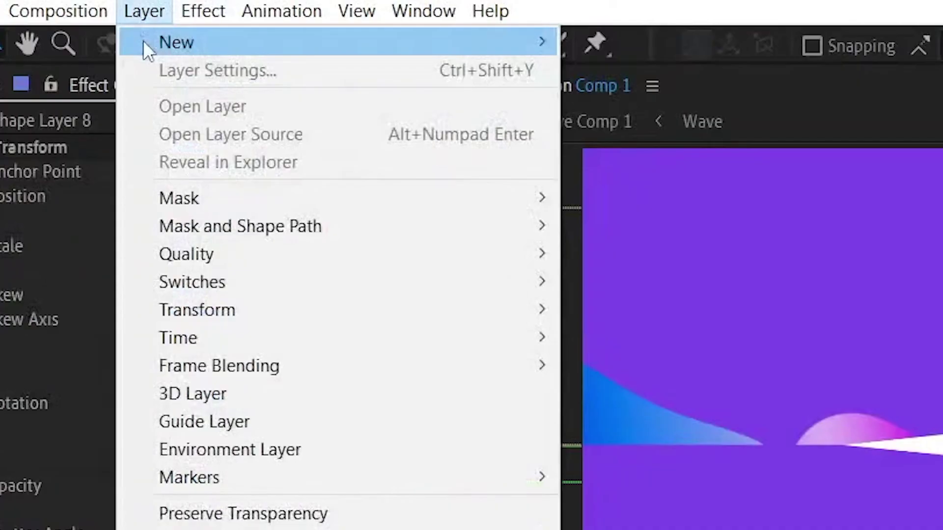
Create an adjustment layer named INVERT and trim it to end at frame 03
mouse_move(145, 50)
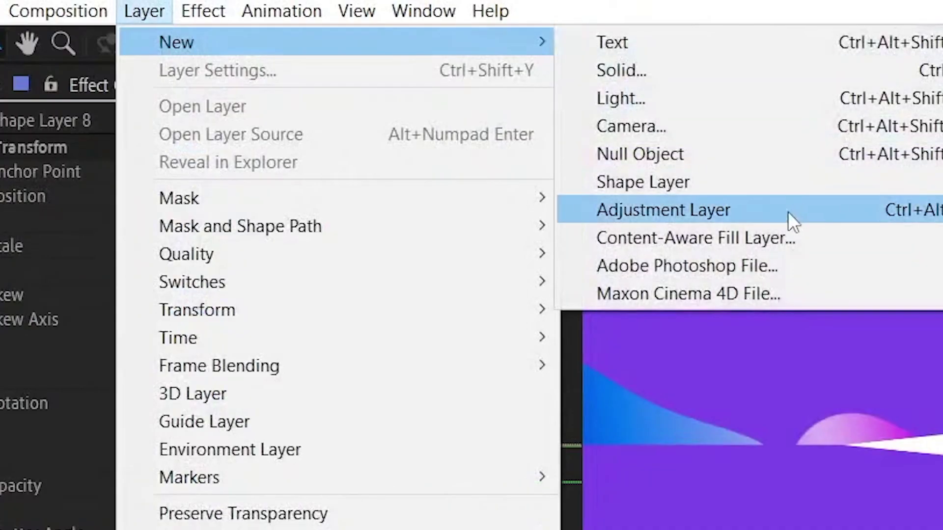
left_click(761, 219)
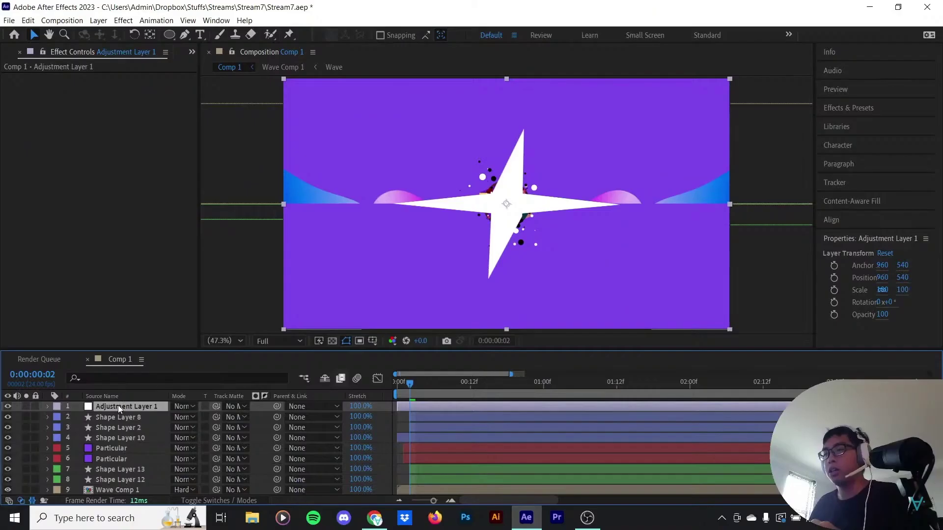
type("T")
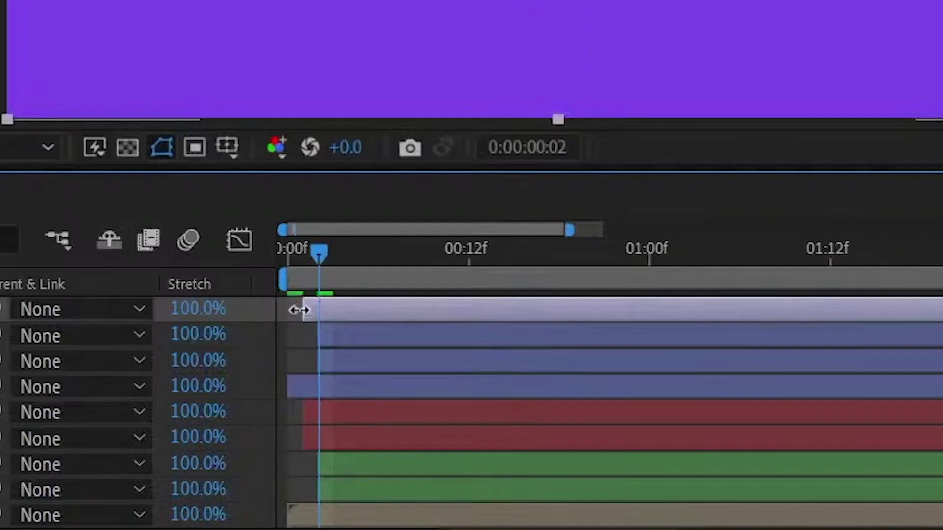
left_click_drag(313, 265, 322, 262)
key("ctrl+shift+d")
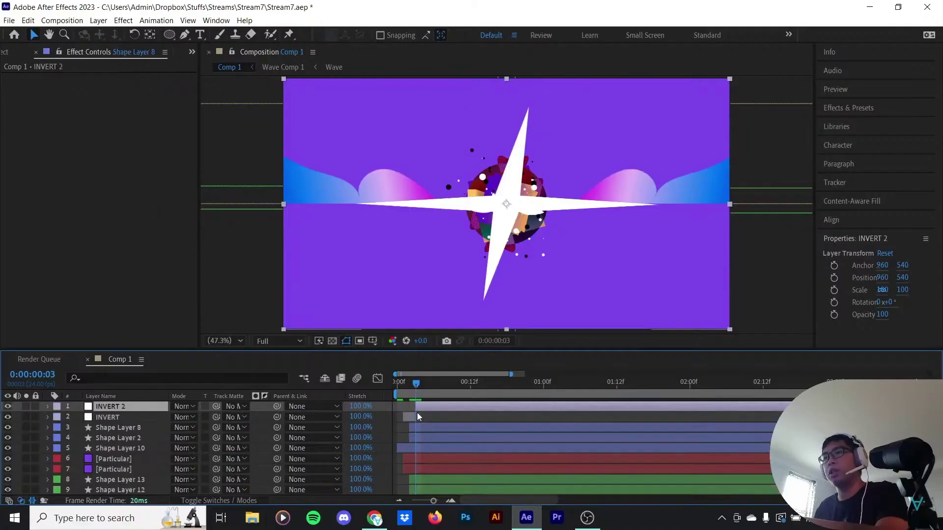
key("Delete")
Search 'inv' and apply the Invert effect to the INVERT layer, then preview
left_click(421, 408)
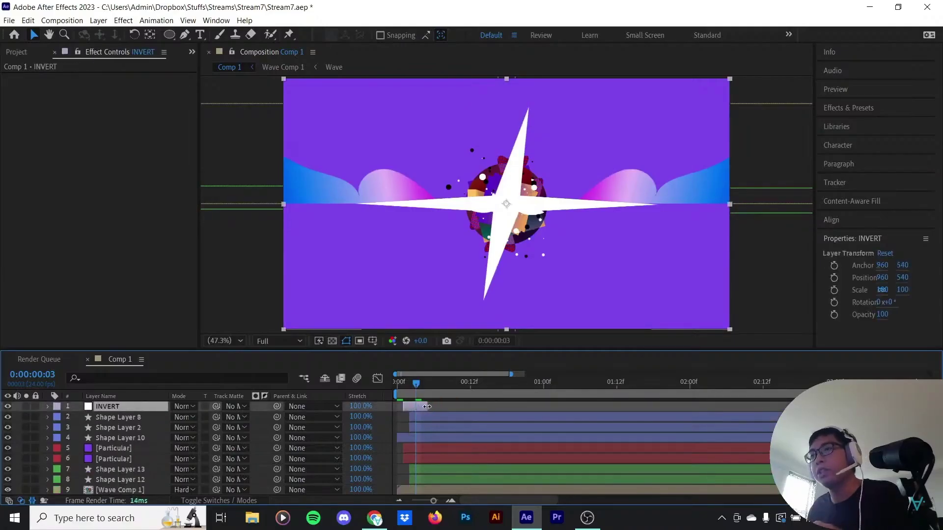
key("ctrl+5")
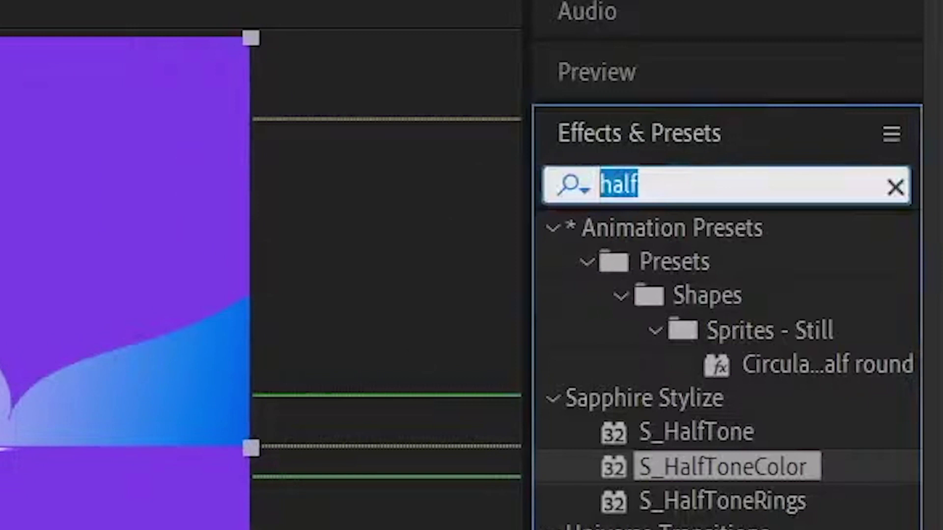
type("invert")
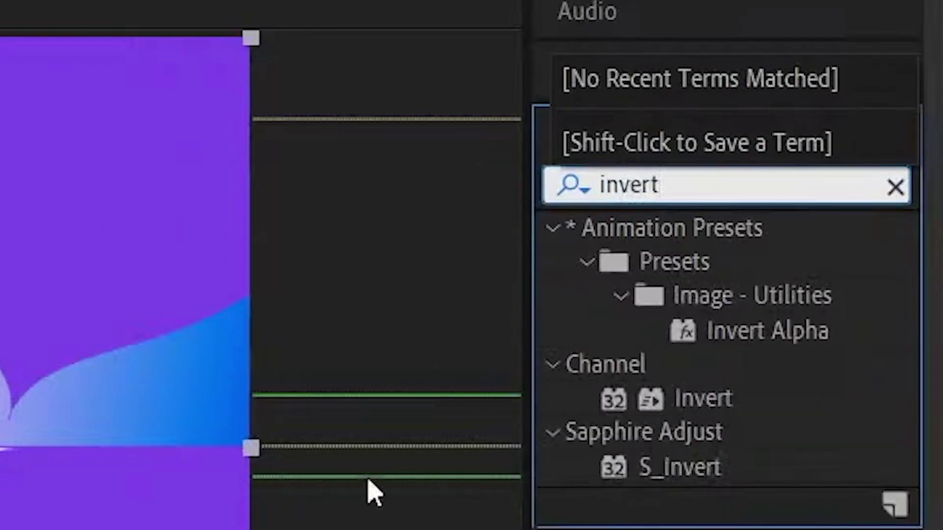
double_click(702, 398)
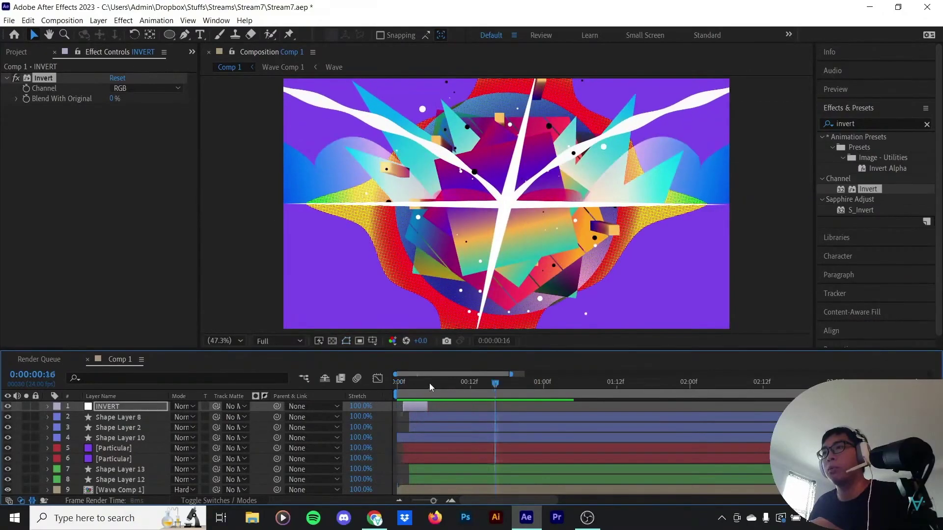
key("space")
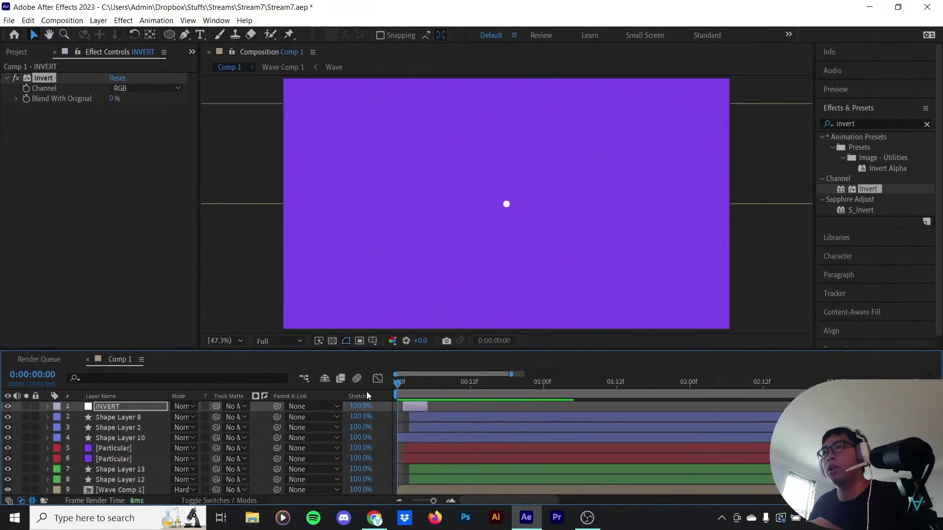
Preview Comp 1 and set the shape layer's displacement map source to layer 20
key("space")
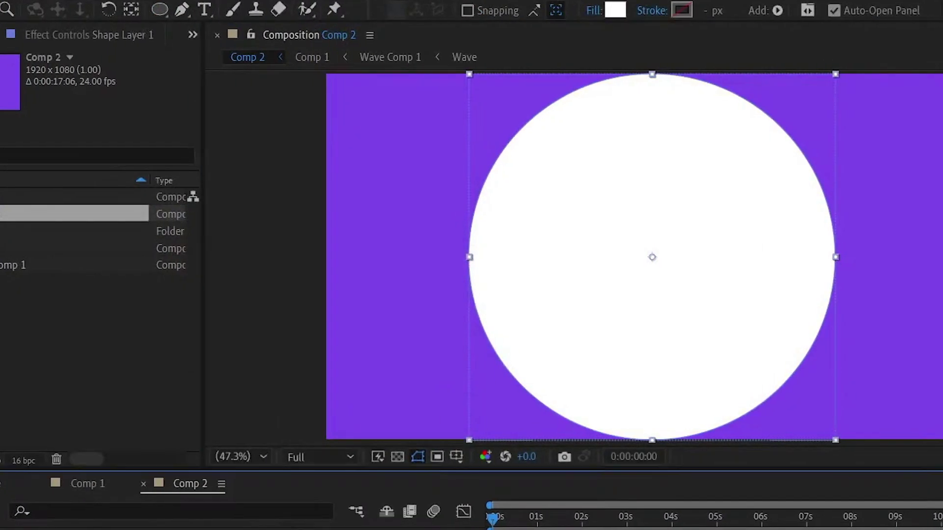
key("space")
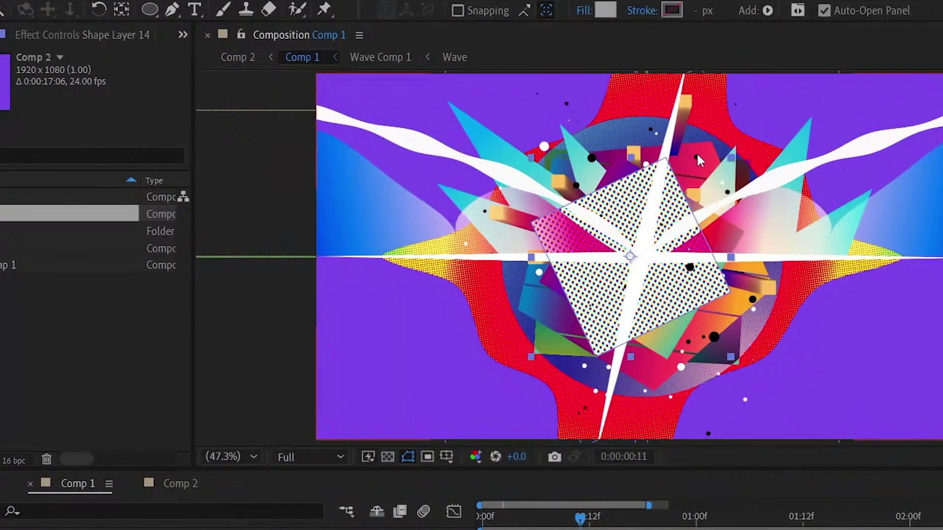
key("F3")
left_click(86, 332)
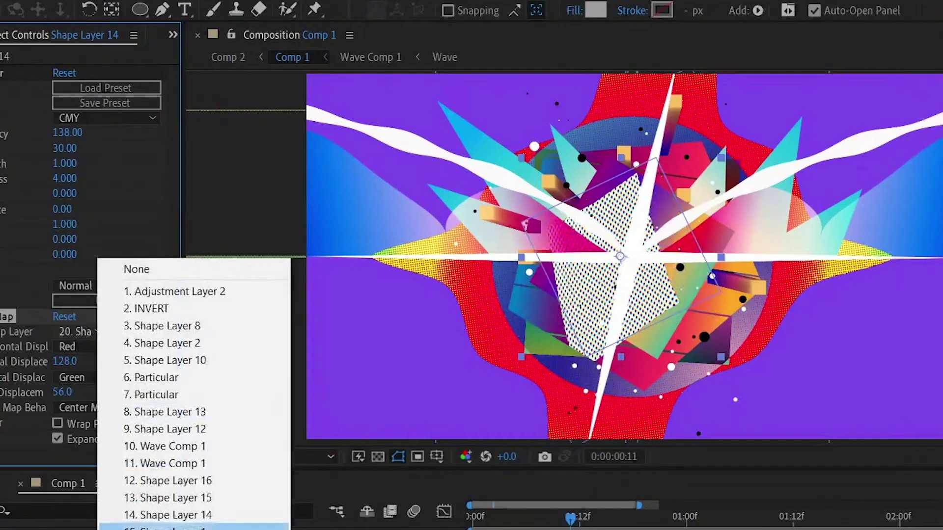
left_click(79, 523)
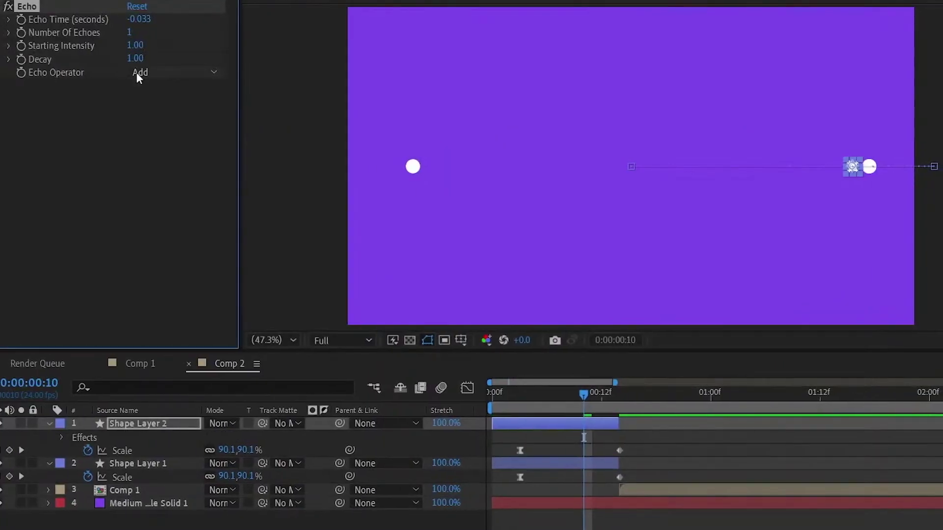
Set Echo to operator Maximum, 22 echoes and Echo Time -0.003
left_click(139, 74)
left_click(150, 101)
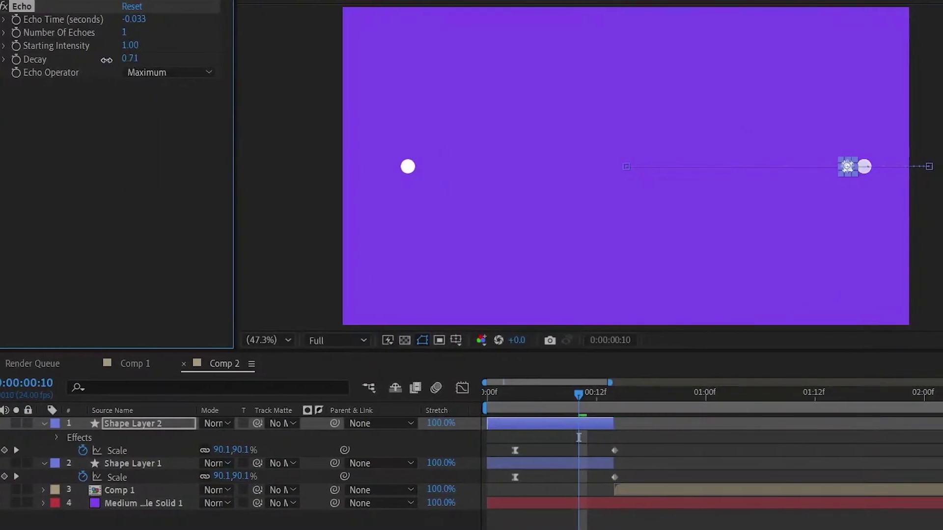
left_click_drag(124, 32, 133, 32)
left_click(130, 19)
type("-0.003")
key("Return")
Fully ease out the first Position keyframe, make the last hit abruptly, and preview
left_click_drag(565, 396, 472, 396)
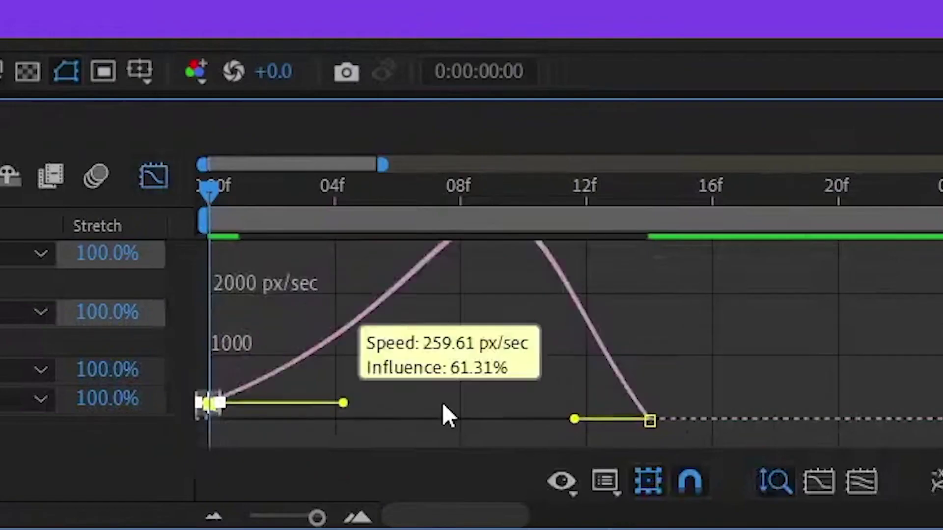
left_click_drag(443, 405, 507, 418)
left_click_drag(574, 420, 643, 421)
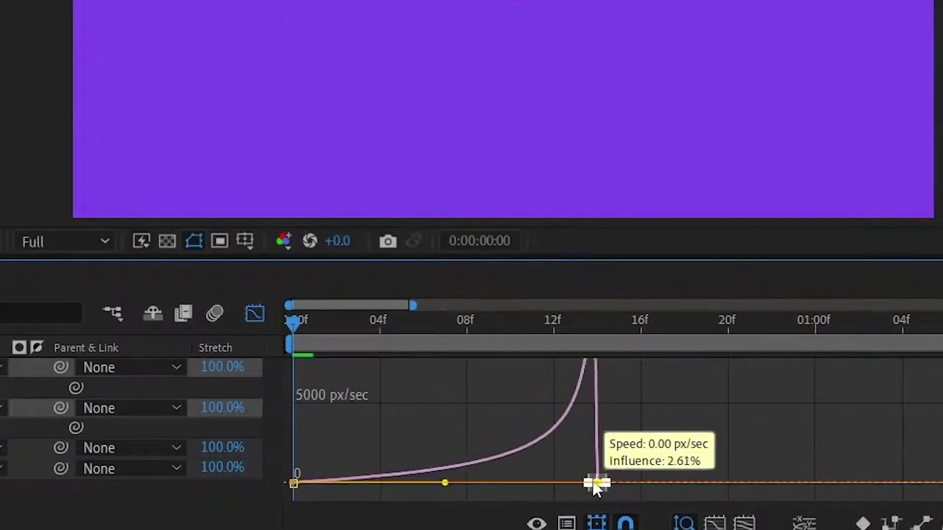
key("space")
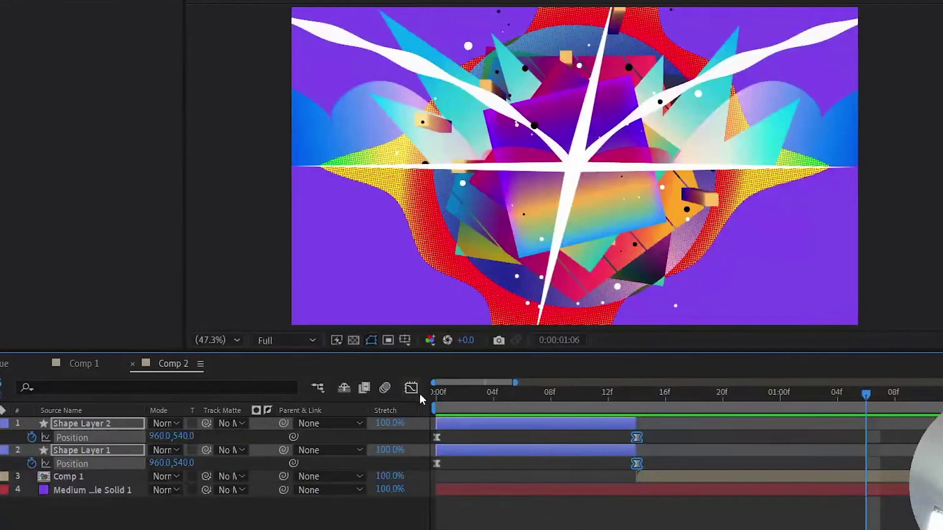
left_click_drag(505, 383, 671, 383)
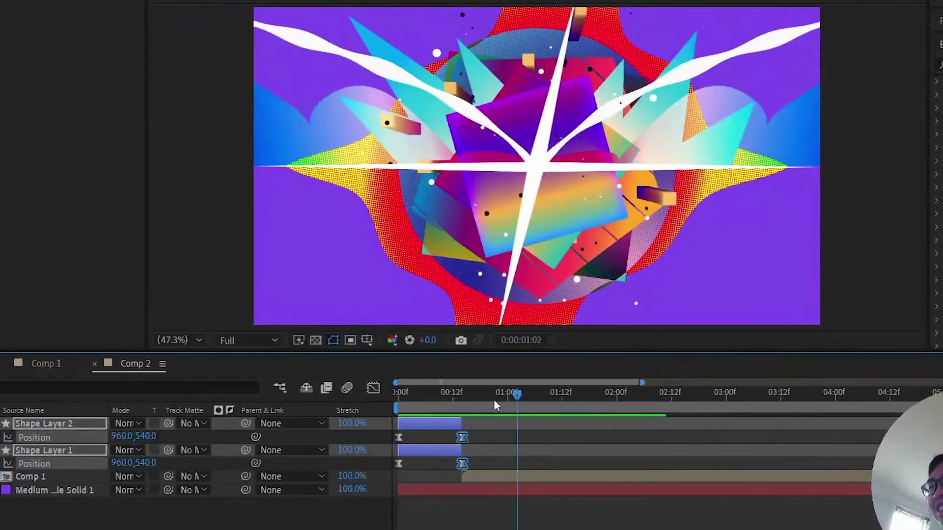
key("Home")
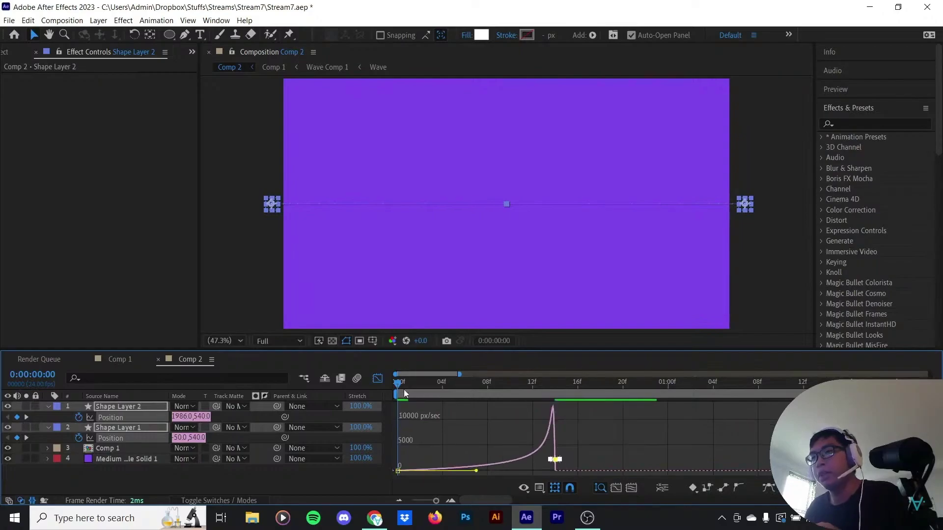
Preview the animation and extend Shape Layer 2's out-point past the collision moment
key("space")
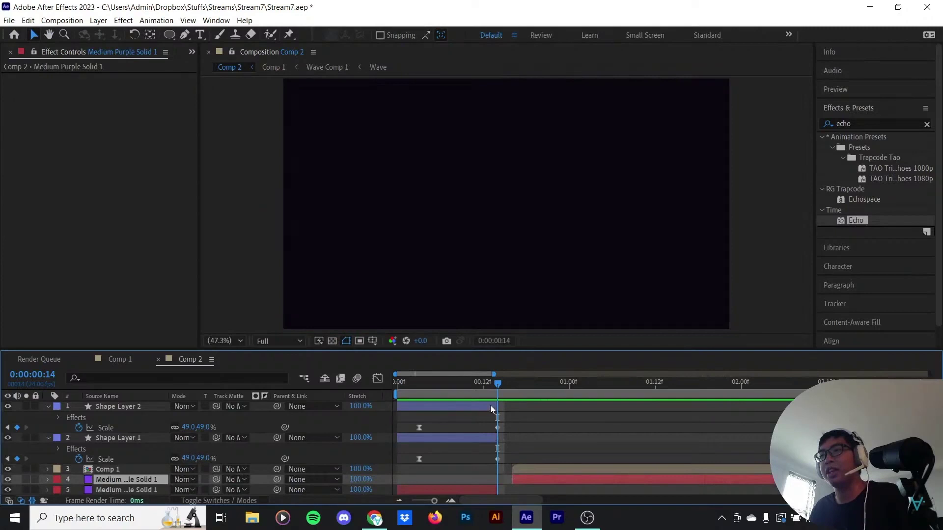
left_click_drag(490, 409, 514, 409)
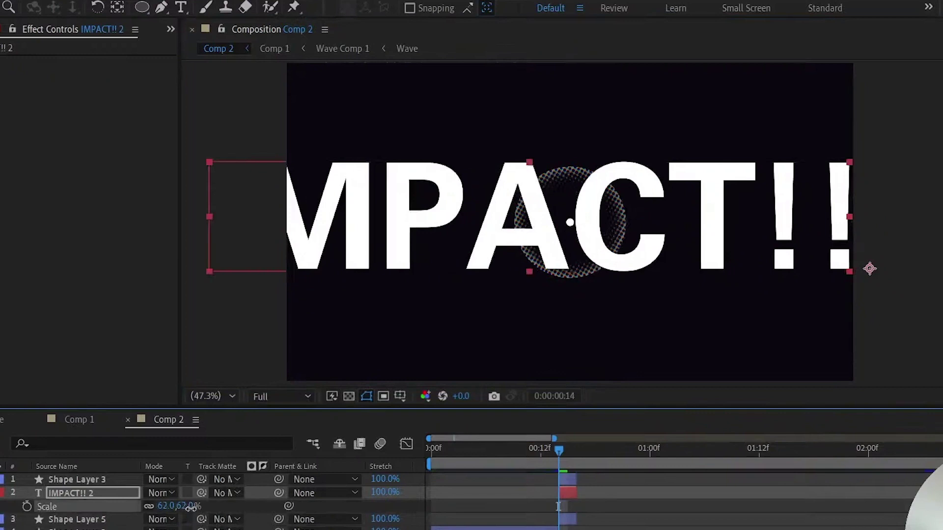
Add an Inner Shadow layer style to IMPACT!! 2 with purple colour #8000FF
right_click(567, 495)
mouse_move(638, 275)
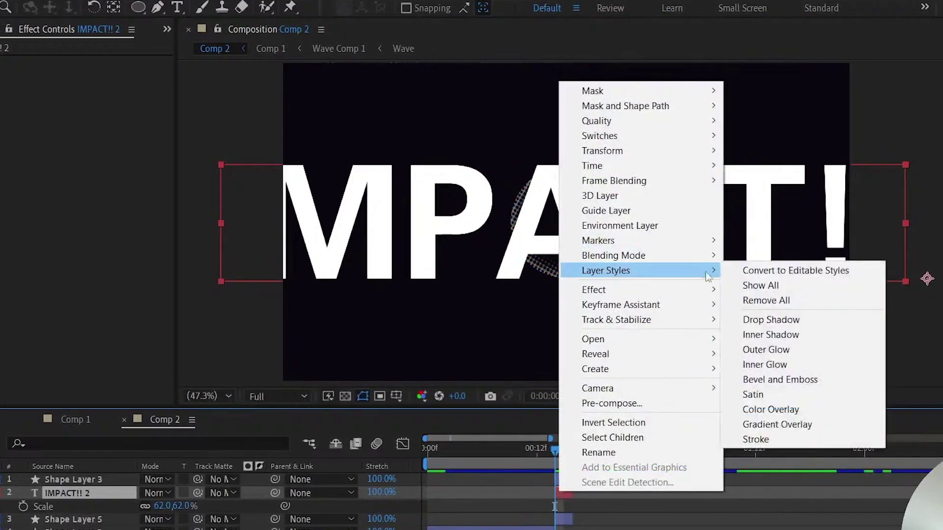
left_click(766, 340)
left_click(146, 506)
left_click(213, 172)
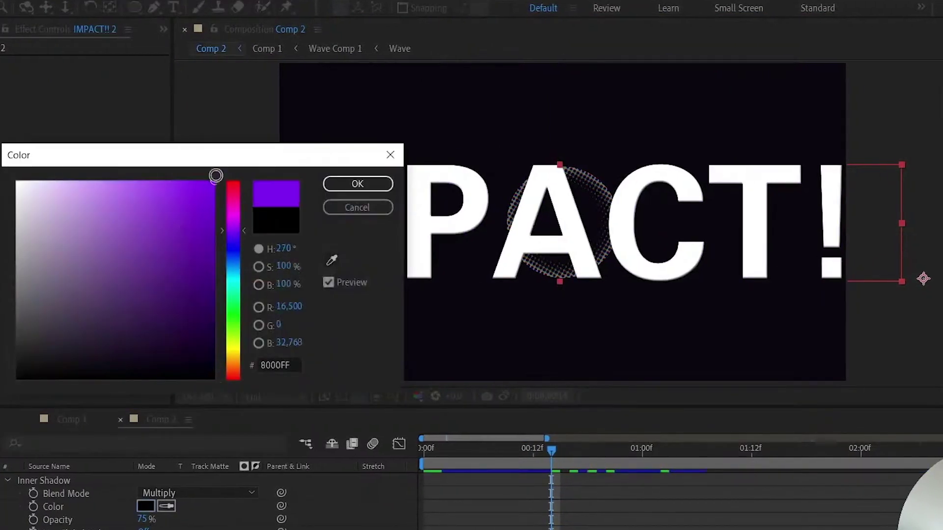
left_click(356, 184)
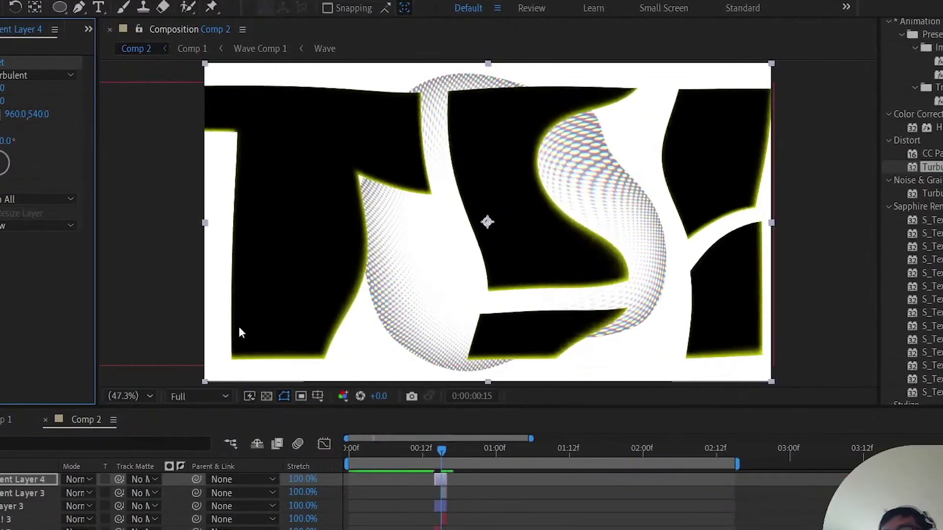
Move to the frame where IMPACT appears, select the IMPACT text layers, and preview from the start
left_click(410, 451)
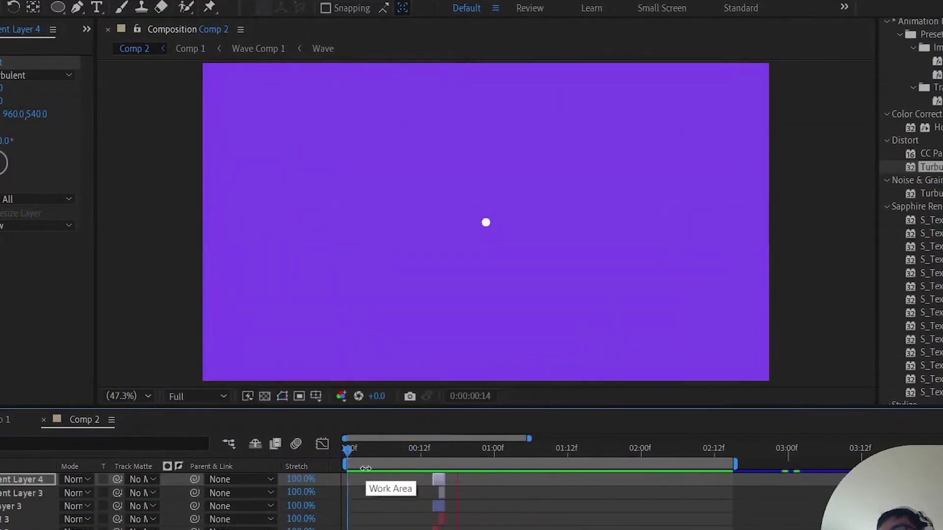
left_click(436, 448)
left_click(442, 505)
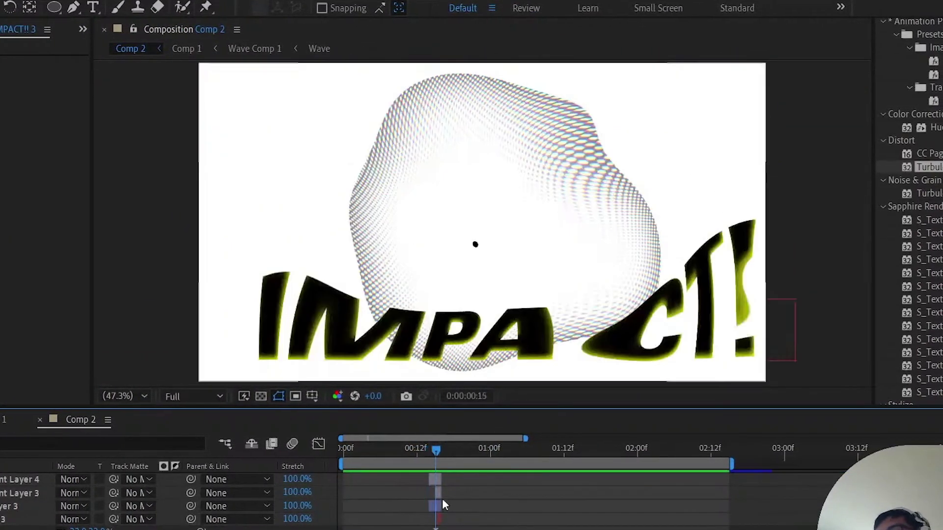
left_click(437, 519)
left_click(342, 450)
key("space")
Inspect the IMPACT text around frames 14–15 and select the IMPACT!! 3 layer
left_click(431, 451)
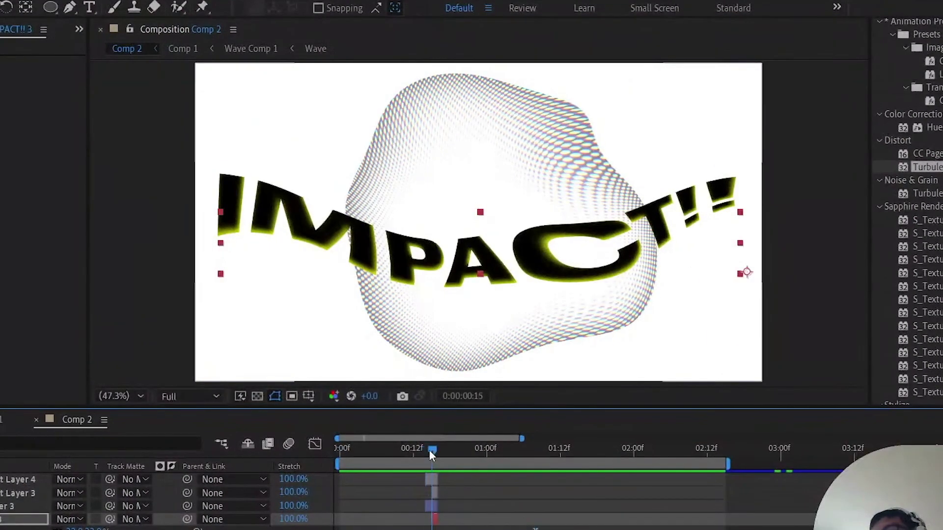
left_click(431, 480)
left_click(344, 448)
left_click(425, 450)
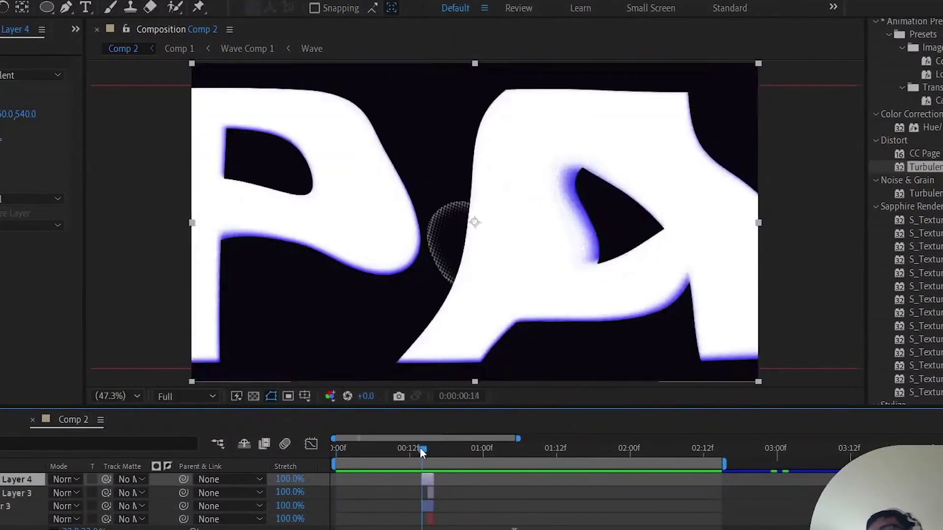
left_click(629, 257)
left_click(427, 450)
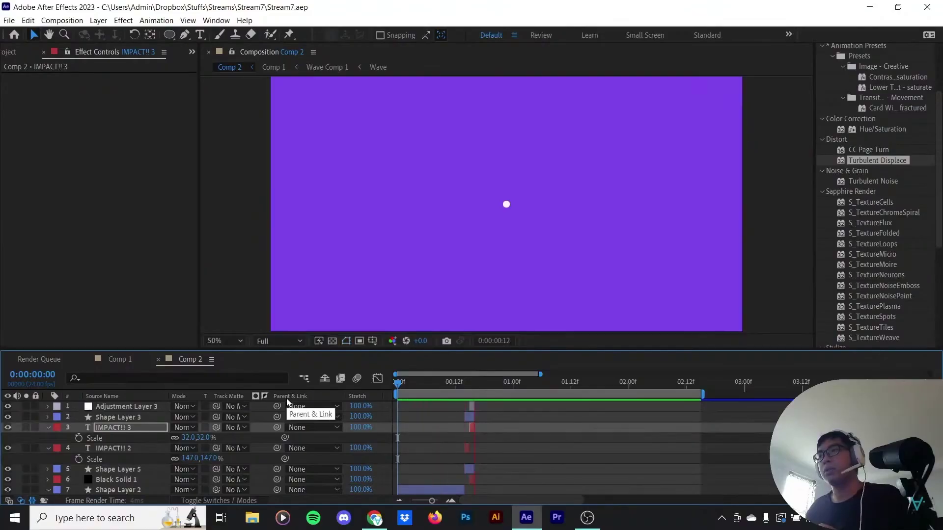
key("space")
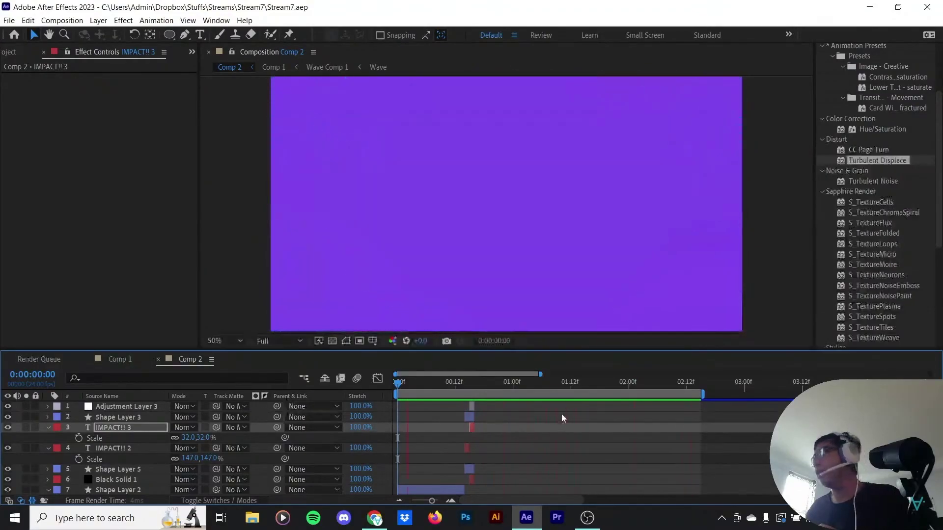
key("space")
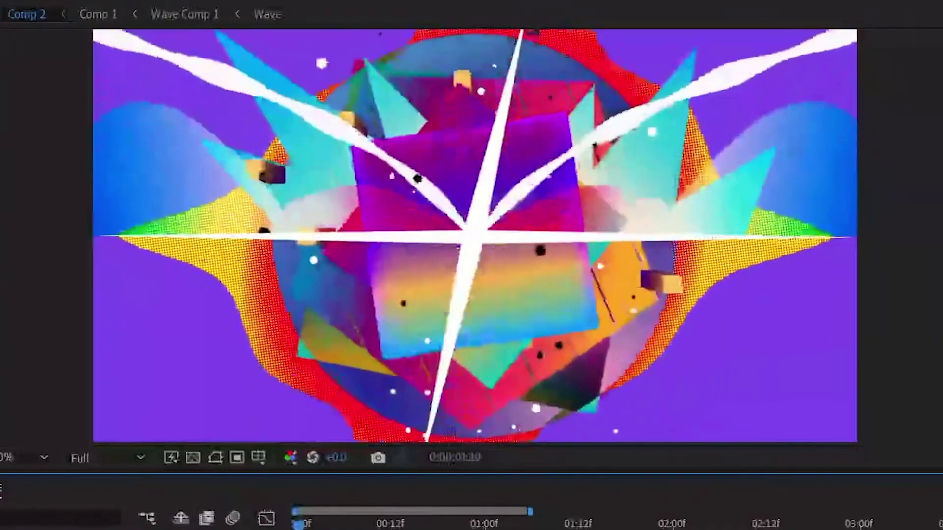